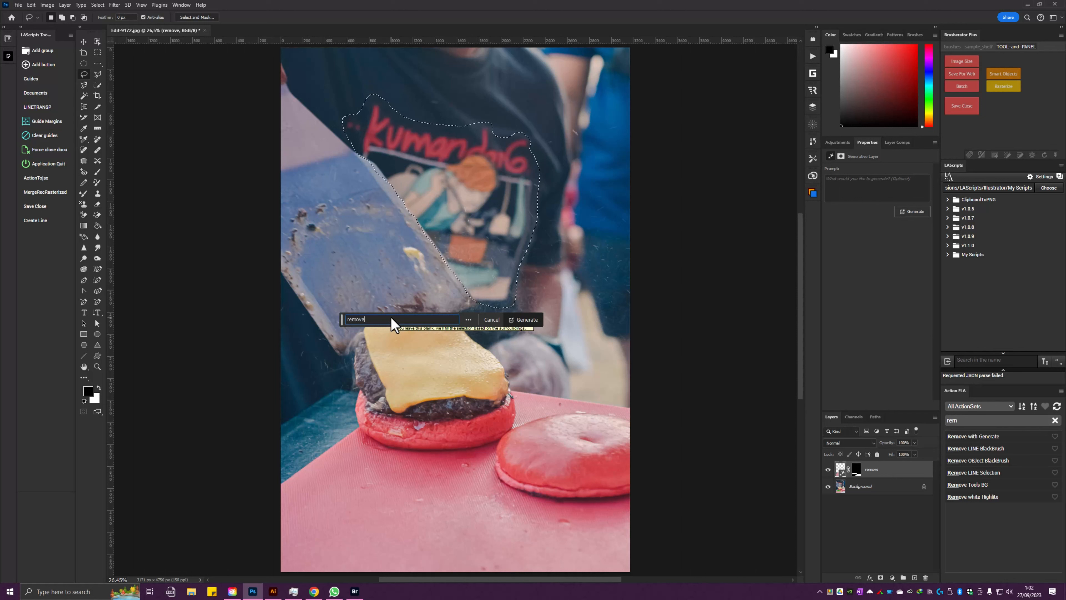
- Generate a fill over the selected shirt print with the prompt "remove", keep the third variation and flatten the image
{"action": "key", "text": "Return"}
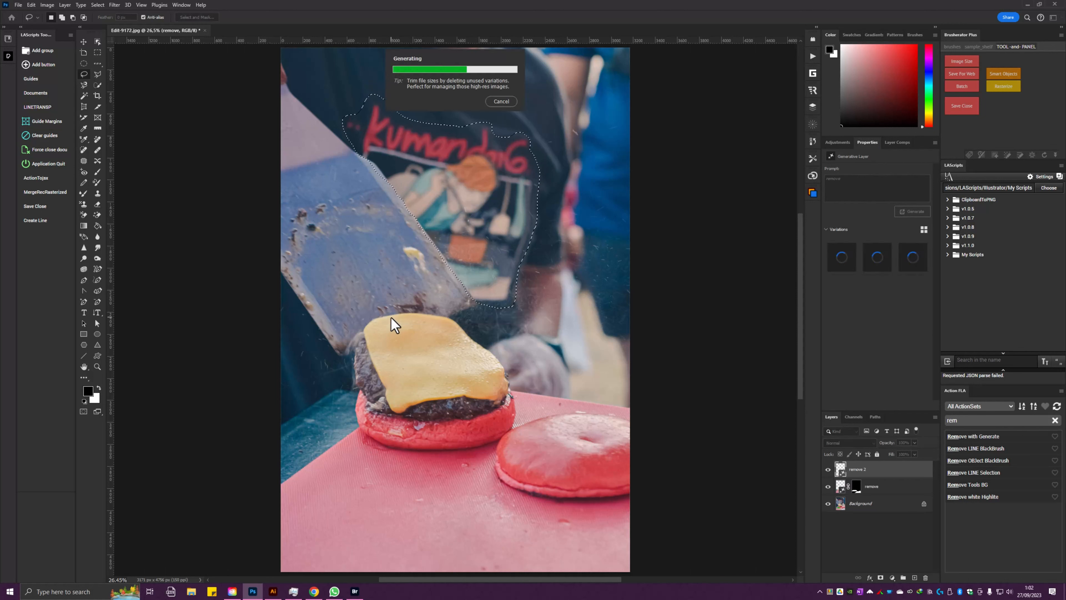
{"action": "left_click", "coordinate": [909, 262]}
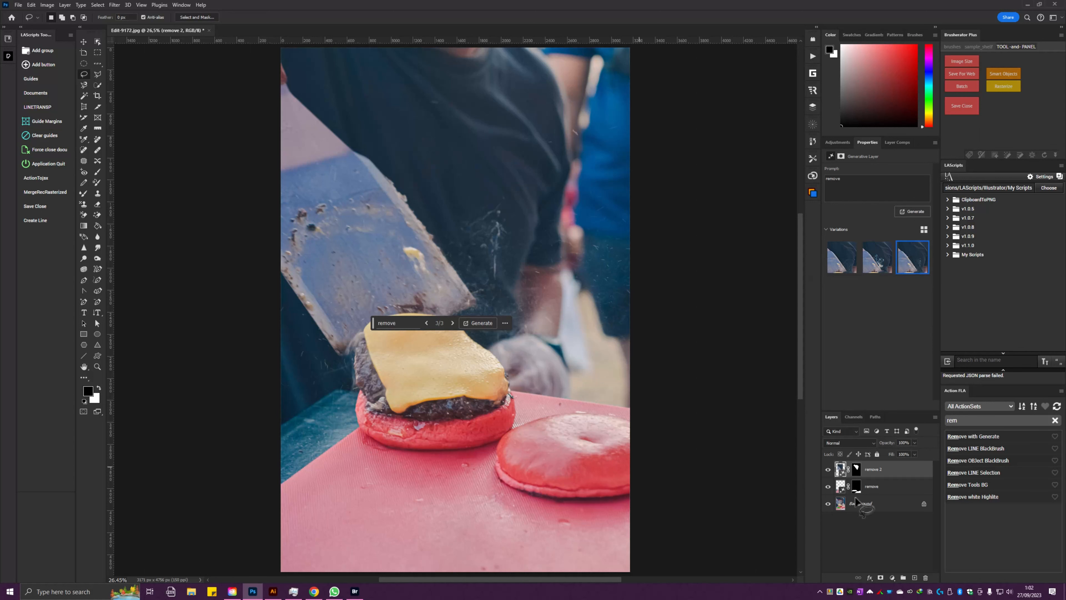
{"action": "right_click", "coordinate": [880, 506]}
{"action": "left_click", "coordinate": [903, 495]}
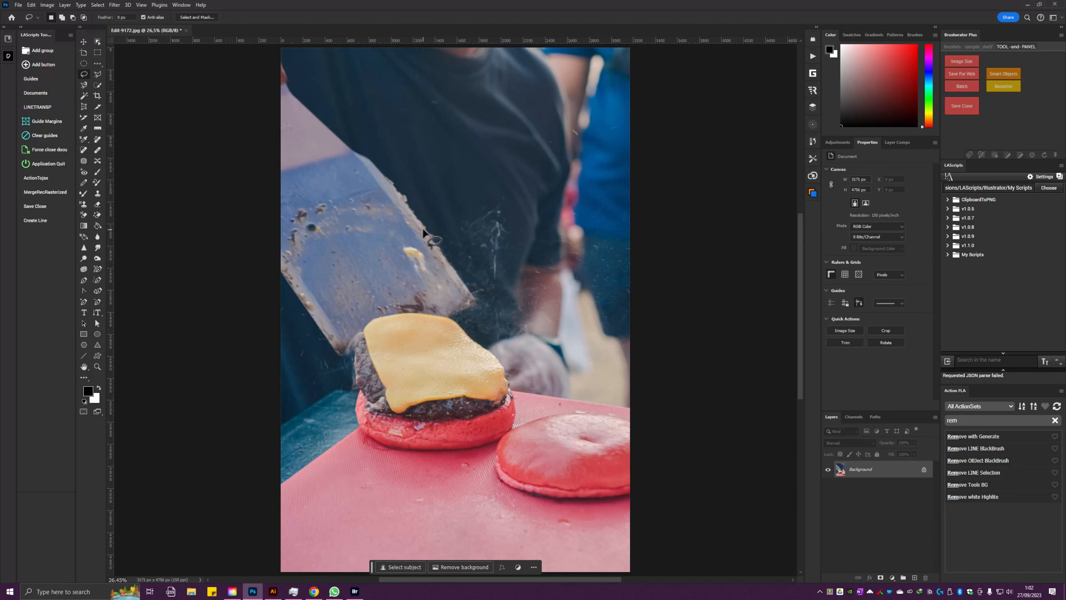
- Erase the scattered specks and marks on the pink cutting board around the burger with the Remove tool
{"action": "left_click", "coordinate": [97, 139]}
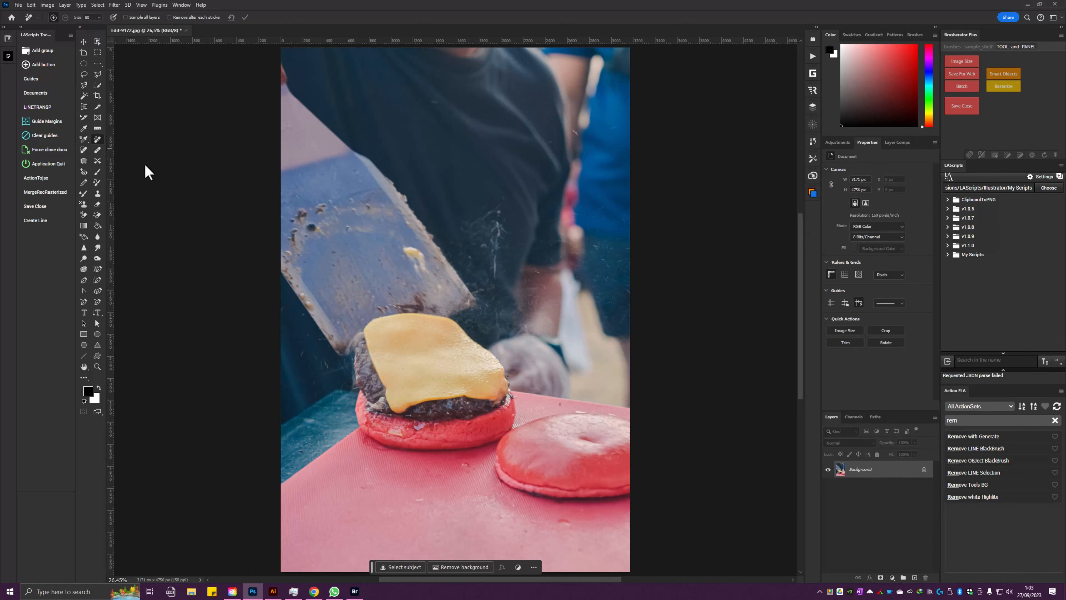
{"action": "left_click", "coordinate": [362, 485]}
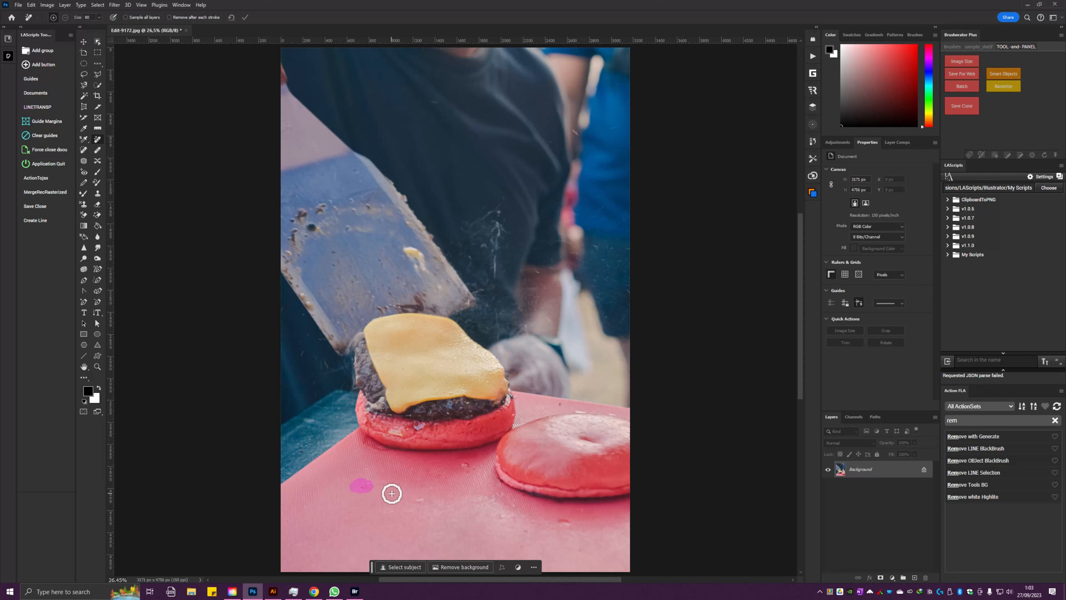
{"action": "left_click", "coordinate": [421, 499]}
{"action": "left_click", "coordinate": [467, 464]}
{"action": "left_click", "coordinate": [565, 523]}
{"action": "left_click_drag", "start_coordinate": [478, 566], "coordinate": [501, 567]}
{"action": "left_click", "coordinate": [527, 530]}
{"action": "left_click", "coordinate": [579, 547]}
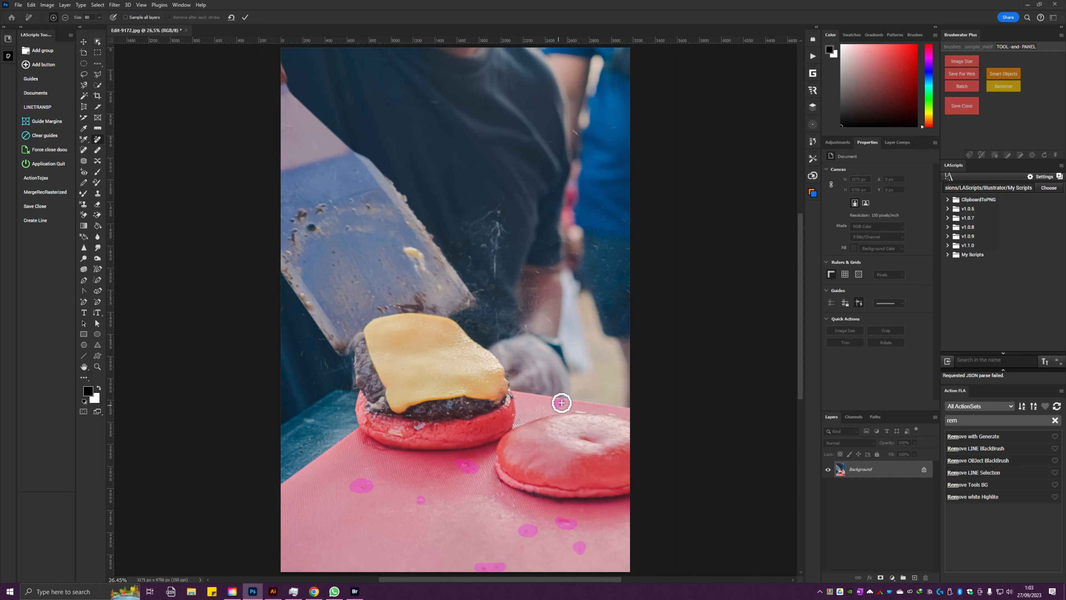
{"action": "left_click", "coordinate": [559, 403]}
{"action": "left_click", "coordinate": [544, 406]}
{"action": "left_click", "coordinate": [364, 467]}
{"action": "key", "text": "Return"}
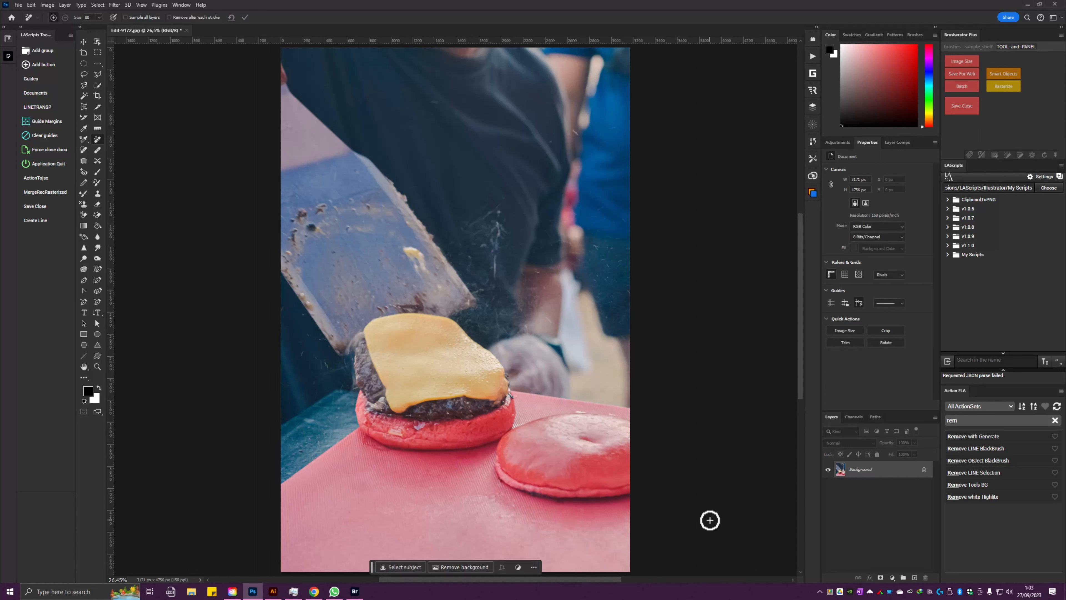
- Adjust the Remove tool's brush size and erase the dark stains across the spatula blade
{"action": "key", "text": "bracketright"}
{"action": "key", "text": "bracketright"}
{"action": "key", "text": "bracketright"}
{"action": "key", "text": "bracketright"}
{"action": "key", "text": "bracketright"}
{"action": "key", "text": "bracketright"}
{"action": "key", "text": "bracketleft"}
{"action": "key", "text": "bracketleft"}
{"action": "key", "text": "bracketleft"}
{"action": "key", "text": "bracketleft"}
{"action": "key", "text": "bracketleft"}
{"action": "left_click_drag", "start_coordinate": [310, 307], "coordinate": [305, 295]}
{"action": "mouse_move", "coordinate": [286, 269]}
{"action": "left_mouse_down"}
{"action": "mouse_move", "coordinate": [295, 282]}
{"action": "mouse_move", "coordinate": [293, 232]}
{"action": "left_mouse_up"}
{"action": "left_click_drag", "start_coordinate": [310, 227], "coordinate": [322, 234]}
{"action": "mouse_move", "coordinate": [366, 202]}
{"action": "left_mouse_down"}
{"action": "mouse_move", "coordinate": [372, 208]}
{"action": "mouse_move", "coordinate": [355, 210]}
{"action": "left_mouse_up"}
{"action": "left_click", "coordinate": [383, 263]}
{"action": "left_click", "coordinate": [349, 228], "text": "shift"}
{"action": "key", "text": "Return"}
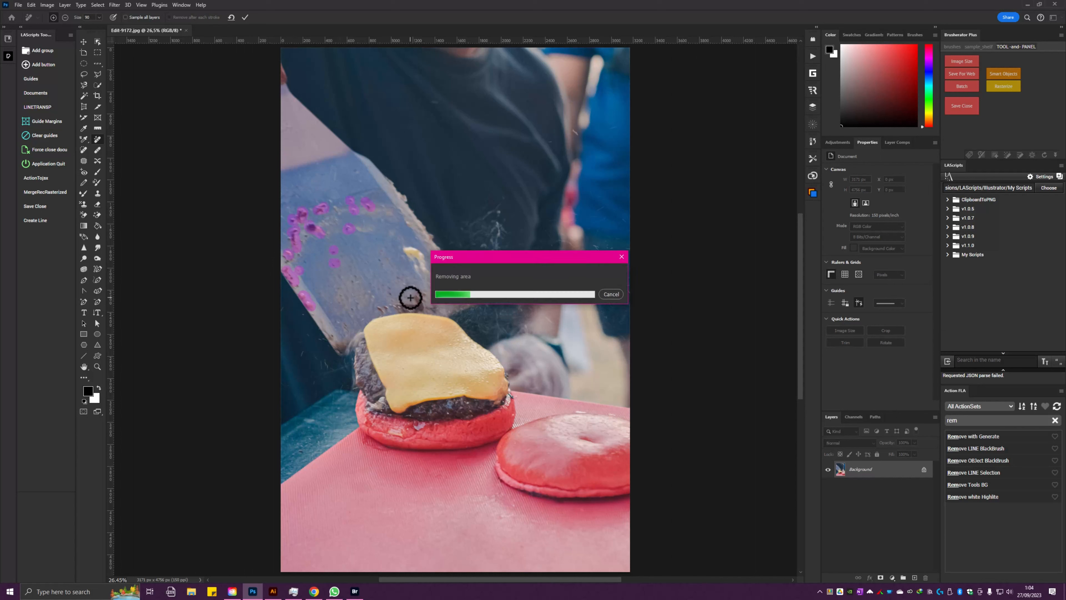
- Open the Camera Raw Filter and set Contrast to +46, Highlights to -51 and Vibrance to +10
{"action": "key", "text": "v"}
{"action": "left_click", "coordinate": [114, 5]}
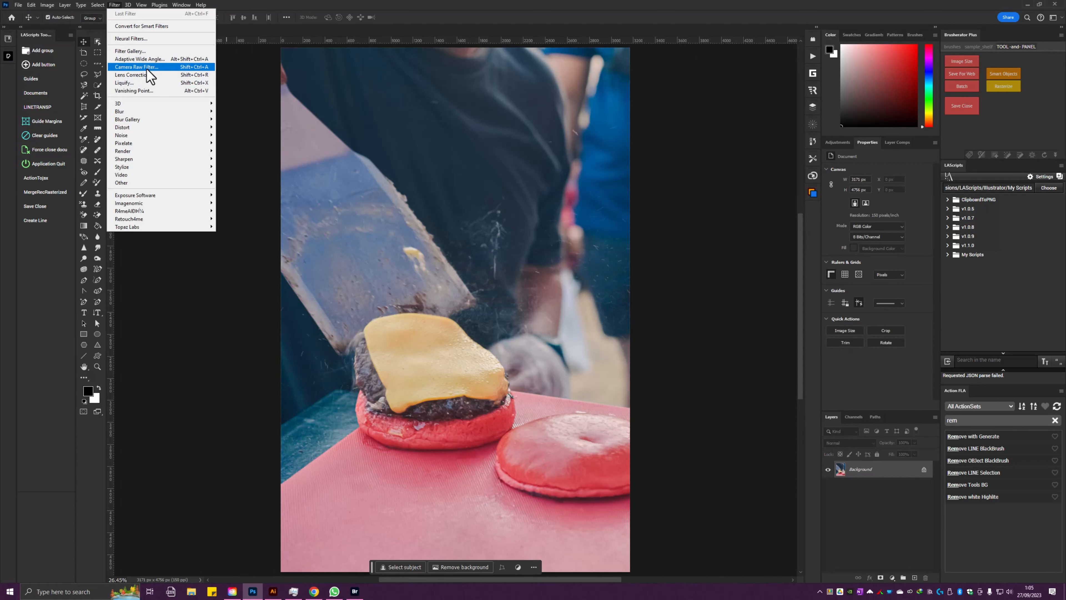
{"action": "left_click", "coordinate": [147, 70]}
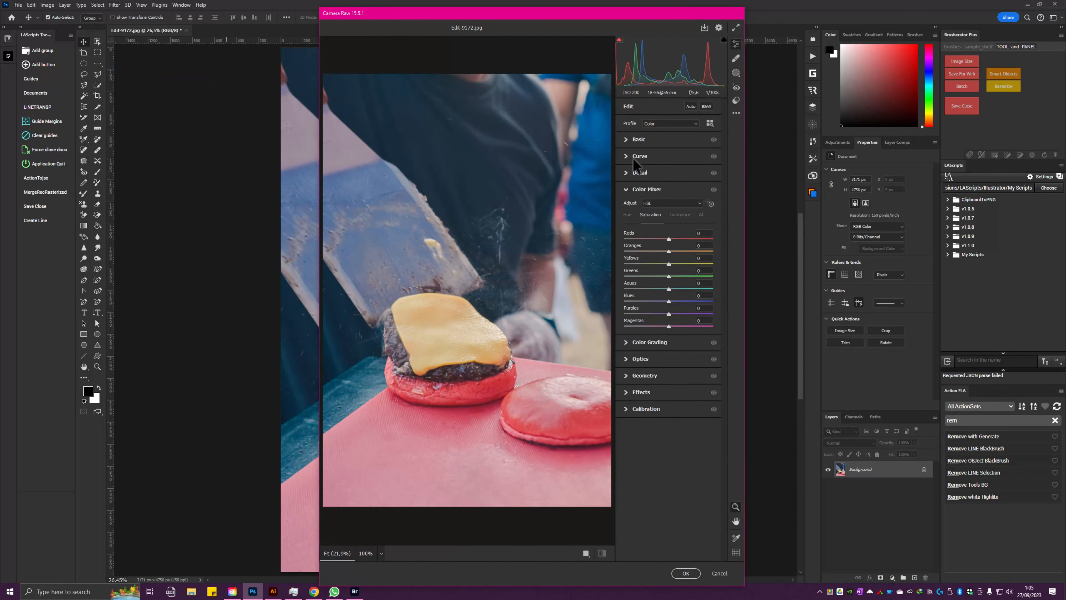
{"action": "left_click_drag", "start_coordinate": [664, 228], "coordinate": [688, 219]}
{"action": "left_click_drag", "start_coordinate": [673, 331], "coordinate": [676, 335]}
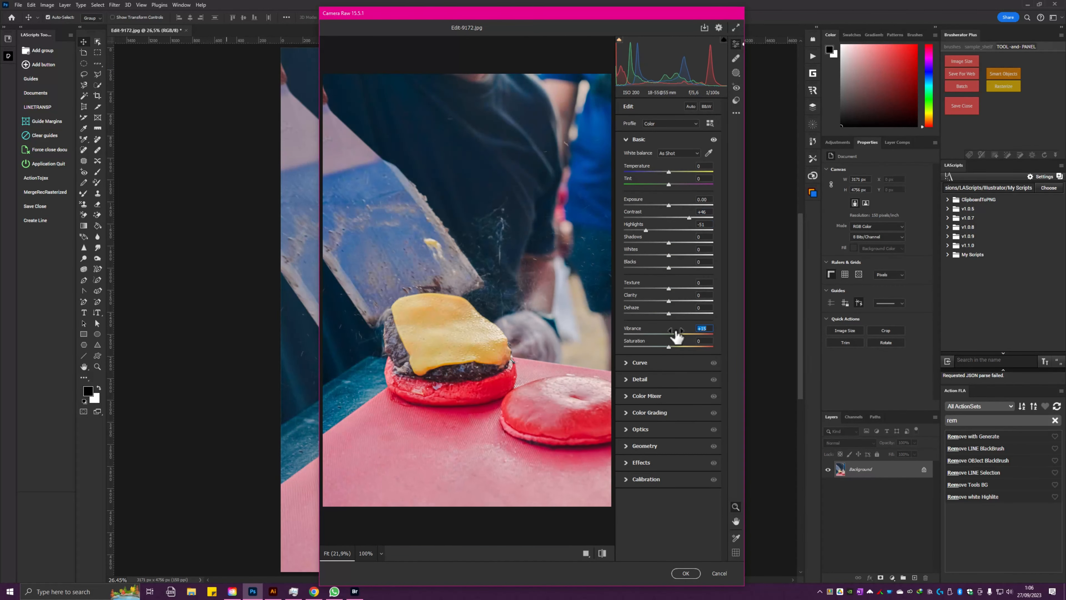
- Set Texture +9, Clarity +1, Dehaze +3, Exposure +0.25 and Contrast +54, apply the filter, and save and close the photo
{"action": "left_click_drag", "start_coordinate": [672, 289], "coordinate": [673, 311]}
{"action": "left_click_drag", "start_coordinate": [670, 299], "coordinate": [675, 288]}
{"action": "left_click_drag", "start_coordinate": [669, 205], "coordinate": [692, 217]}
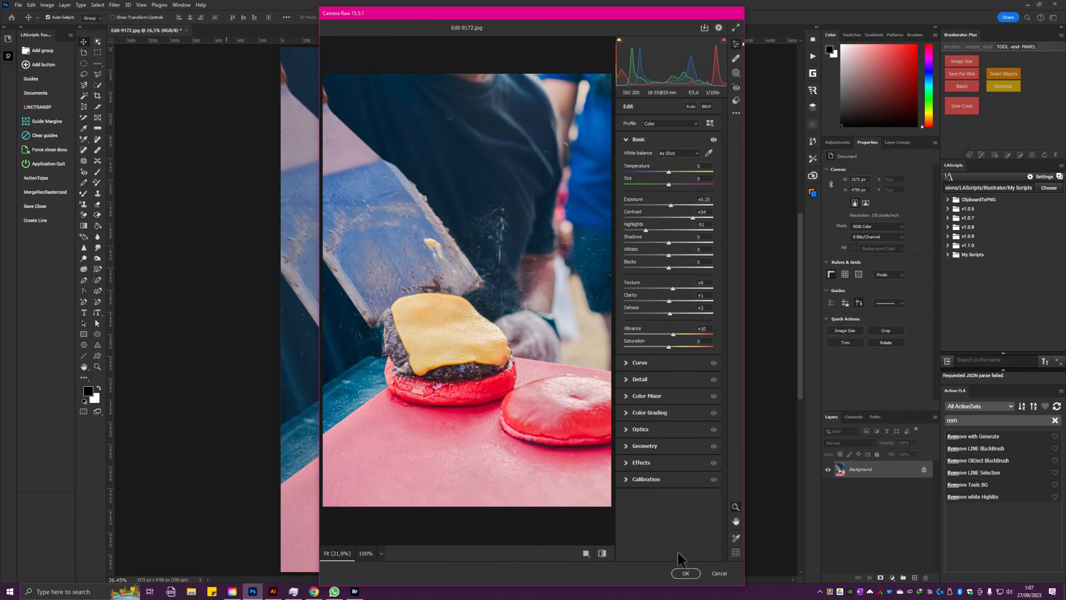
{"action": "left_click", "coordinate": [686, 573]}
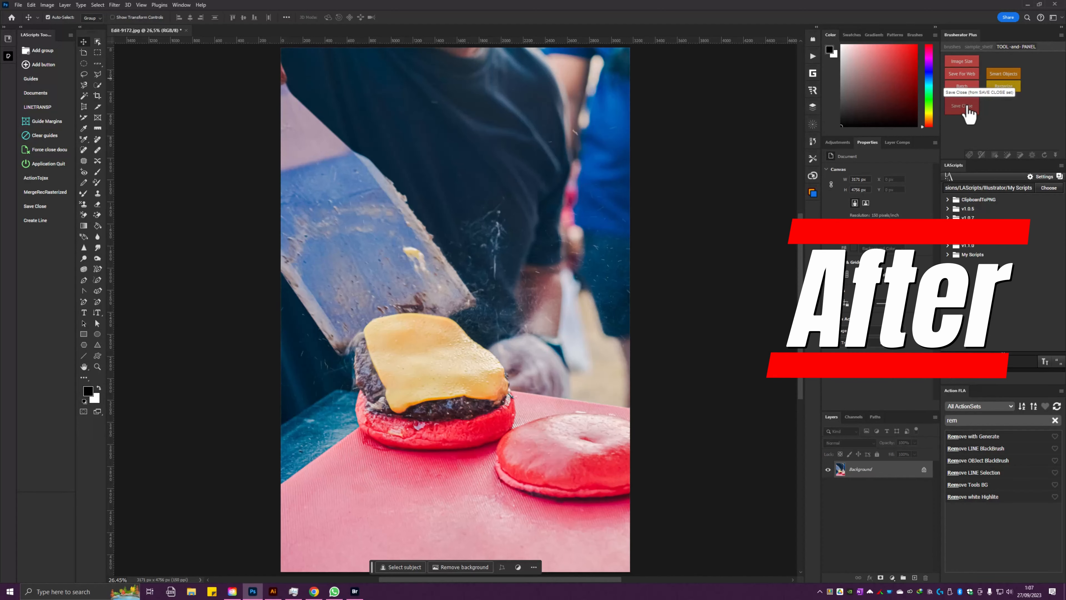
{"action": "left_click", "coordinate": [966, 109]}
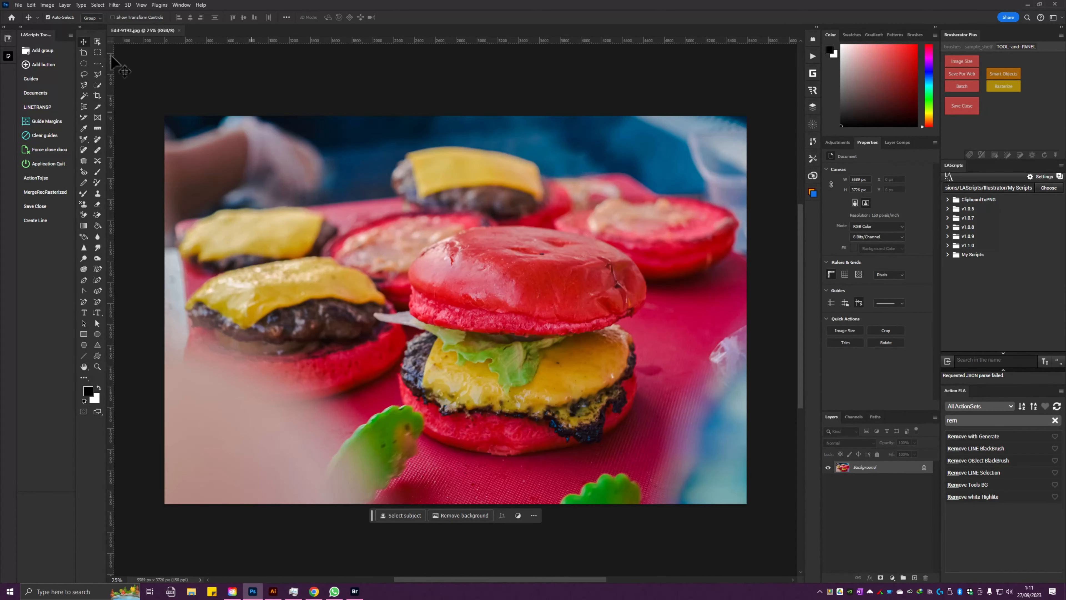
- Crop the burger photo to a 9:16 portrait frame centred on the front burger and fill the blank areas with Generative Expand
{"action": "left_click", "coordinate": [97, 96]}
{"action": "left_click_drag", "start_coordinate": [564, 310], "coordinate": [607, 309]}
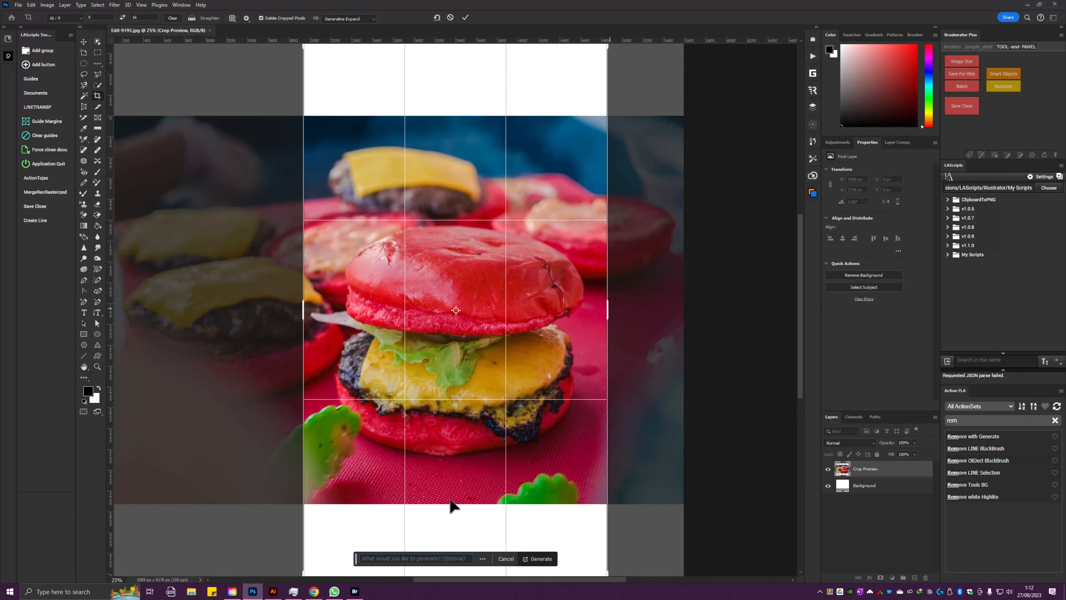
{"action": "left_click", "coordinate": [541, 559]}
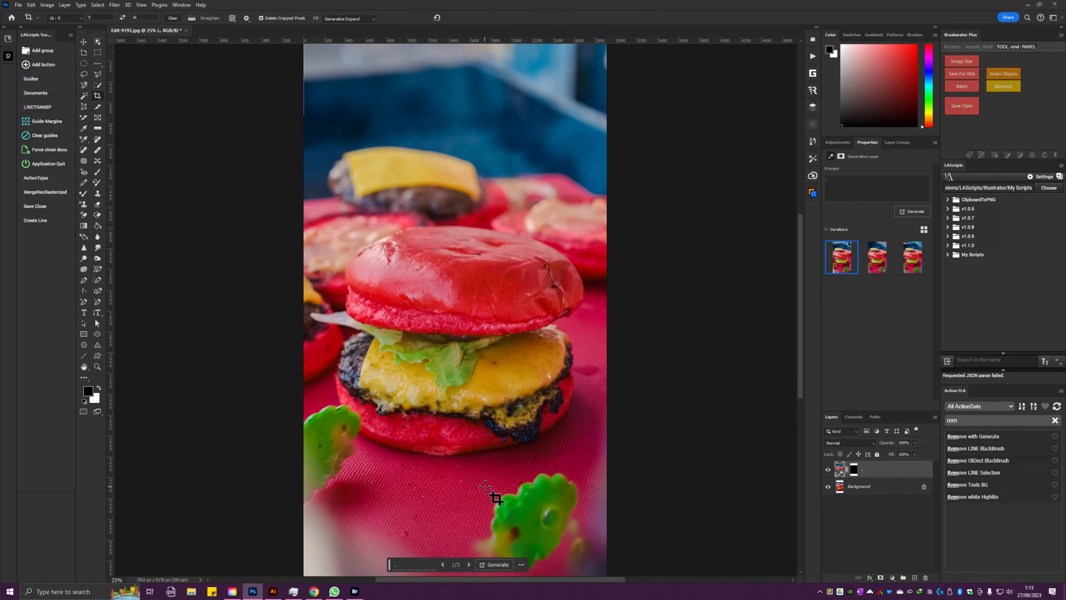
- Compare the expansion variations, keep the third one and flatten the image
{"action": "left_click", "coordinate": [877, 257]}
{"action": "left_click", "coordinate": [913, 257]}
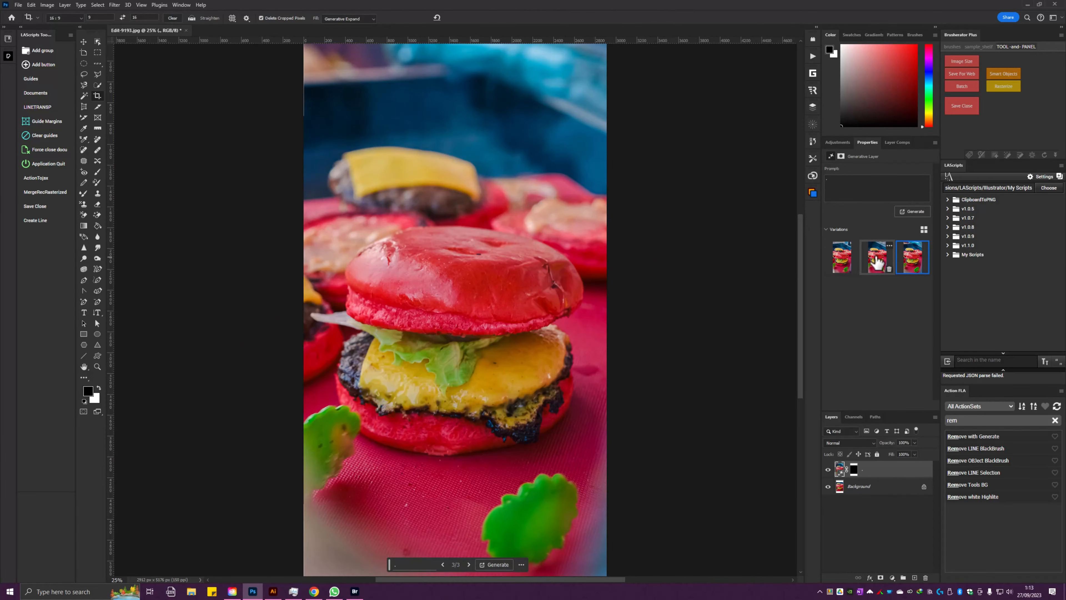
{"action": "left_click", "coordinate": [877, 260]}
{"action": "left_click", "coordinate": [912, 257]}
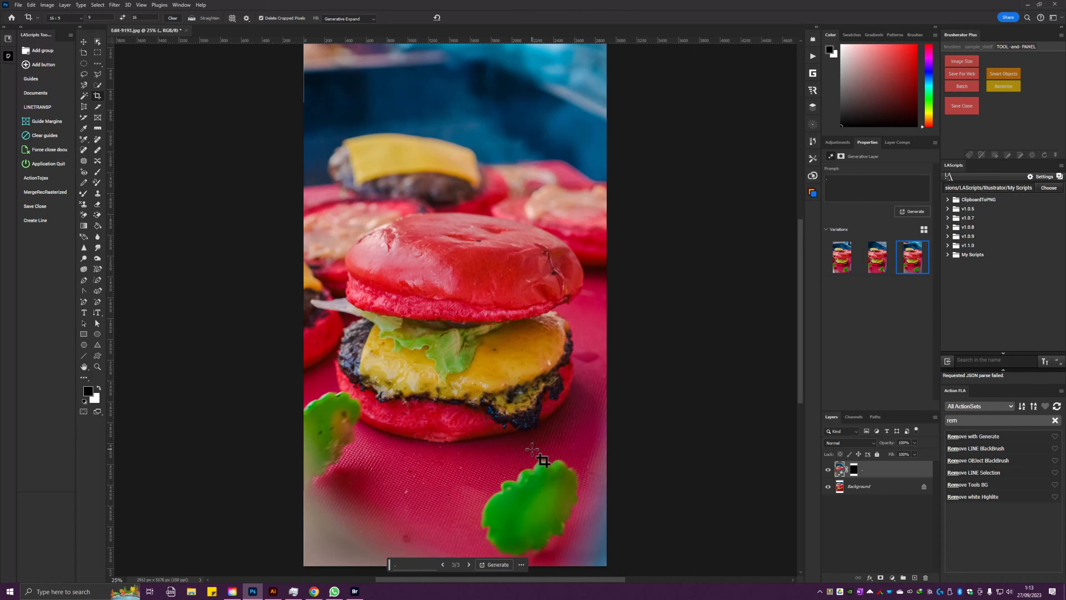
{"action": "right_click", "coordinate": [881, 470]}
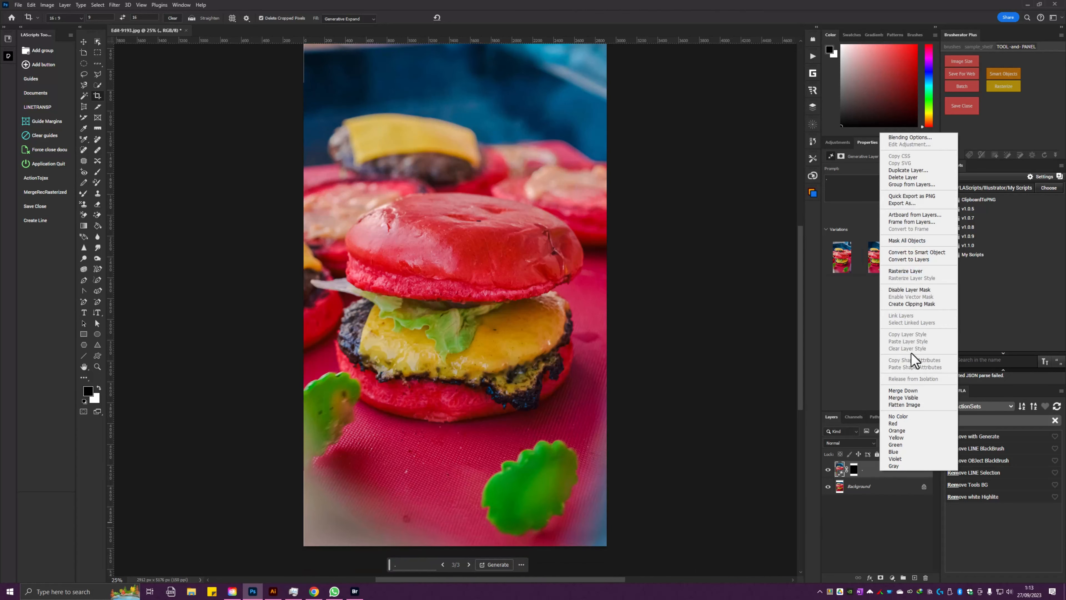
{"action": "left_click", "coordinate": [918, 406]}
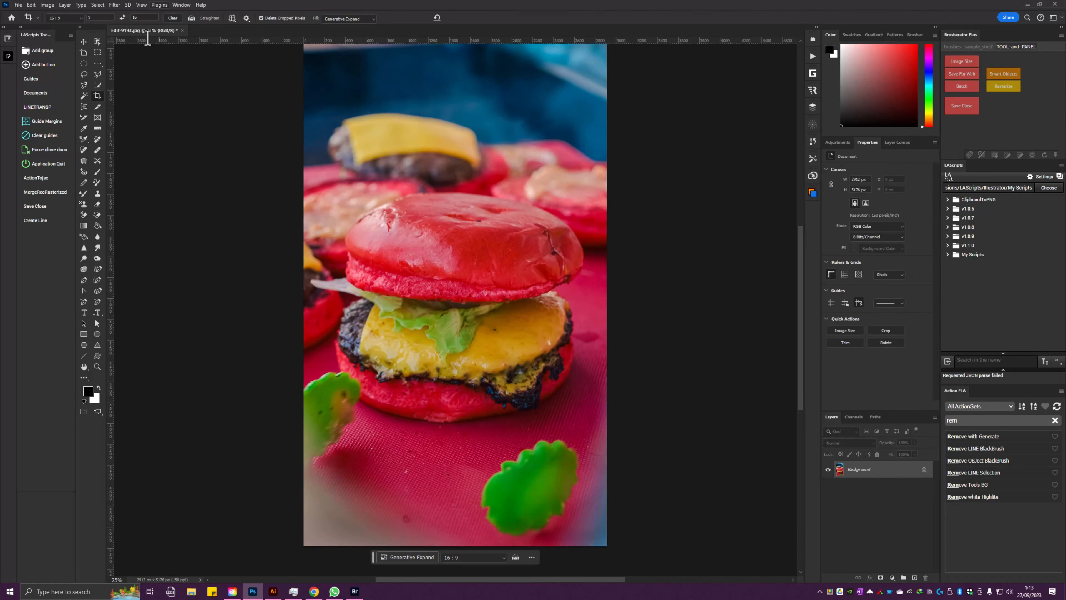
- Lasso the green shapes and blurred corners below the burger and generate a fill with the prompt "remove", keeping the third variation
{"action": "key", "text": "l"}
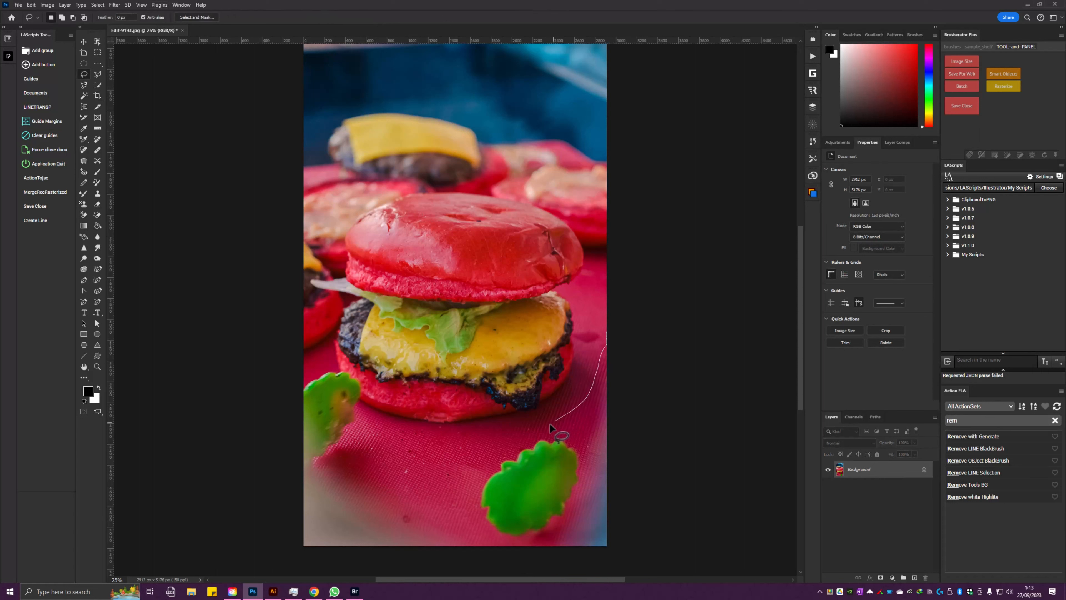
{"action": "left_click_drag", "start_coordinate": [606, 334], "coordinate": [379, 544]}
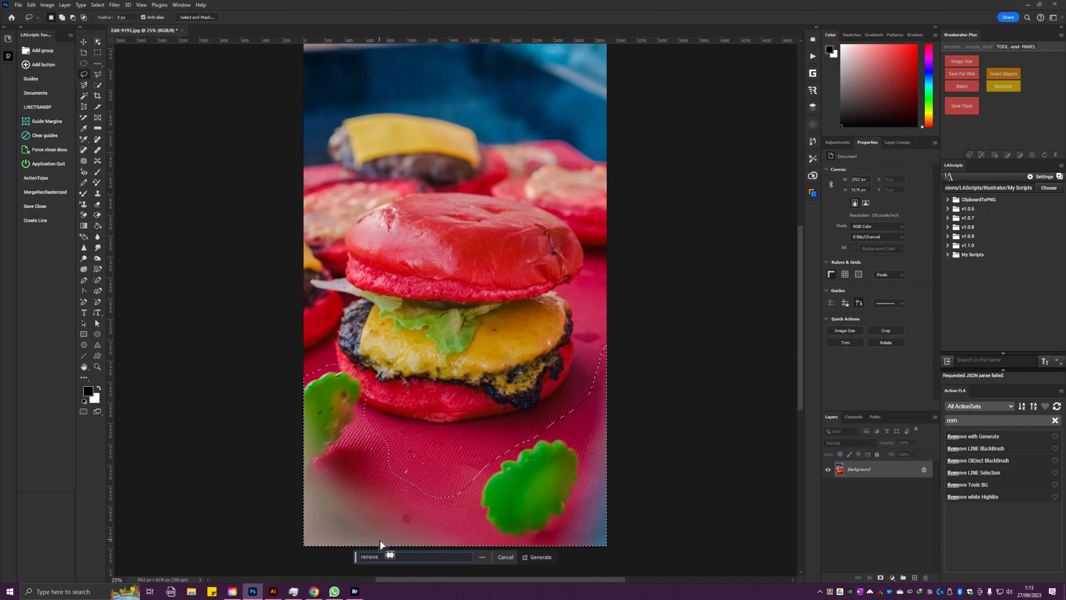
{"action": "type", "text": "e"}
{"action": "key", "text": "Return"}
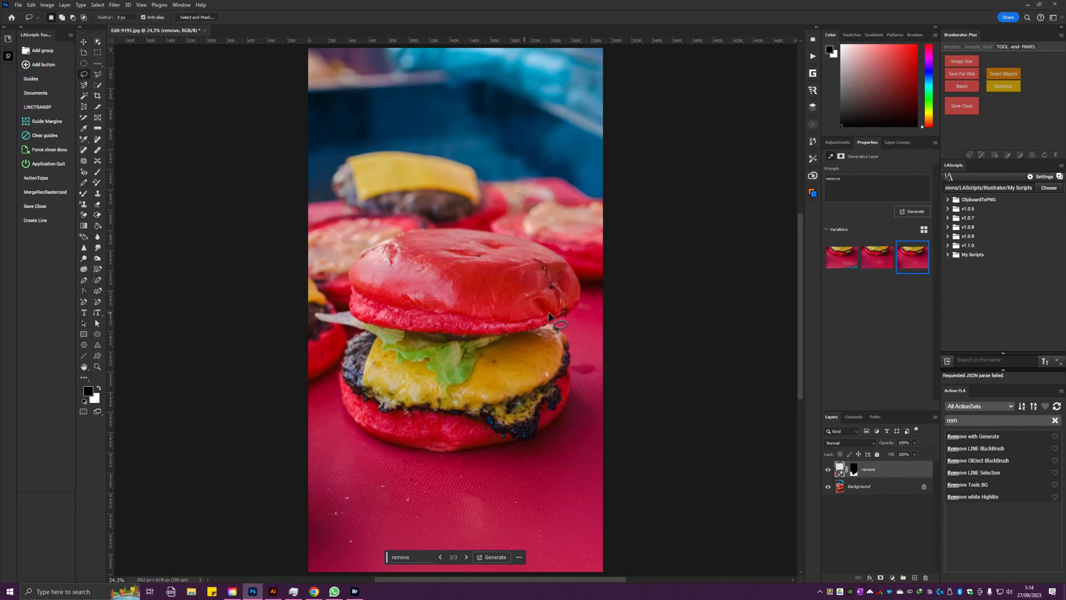
- Lasso the wrinkled top and right side of the front burger's upper bun, generate a fill with the prompt "." and choose the second variation
{"action": "left_click_drag", "start_coordinate": [491, 264], "coordinate": [509, 304]}
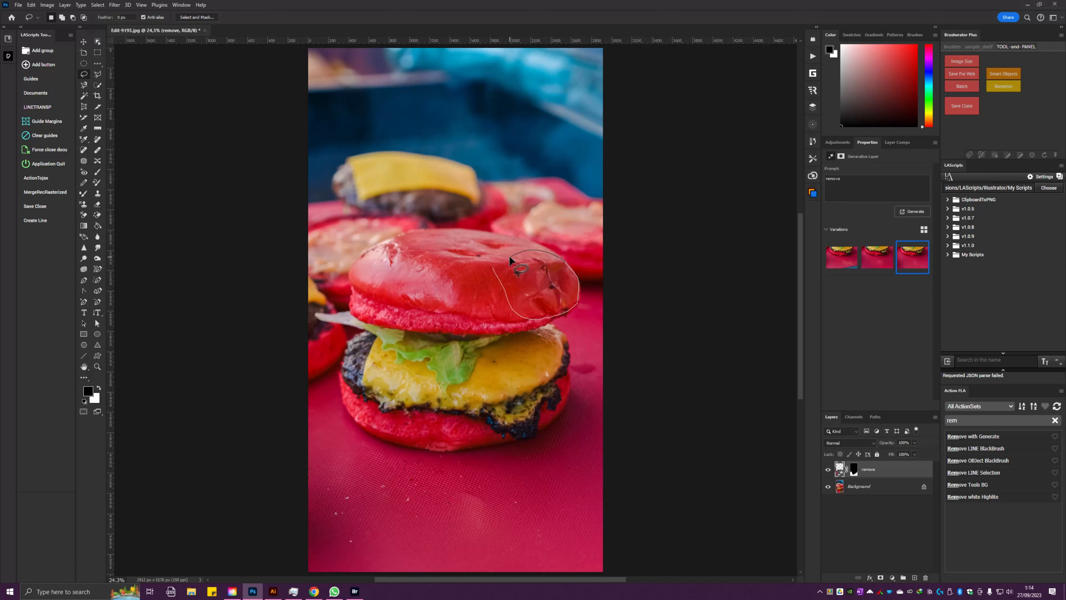
{"action": "left_click_drag", "start_coordinate": [453, 261], "coordinate": [456, 262]}
{"action": "left_click", "coordinate": [458, 336]}
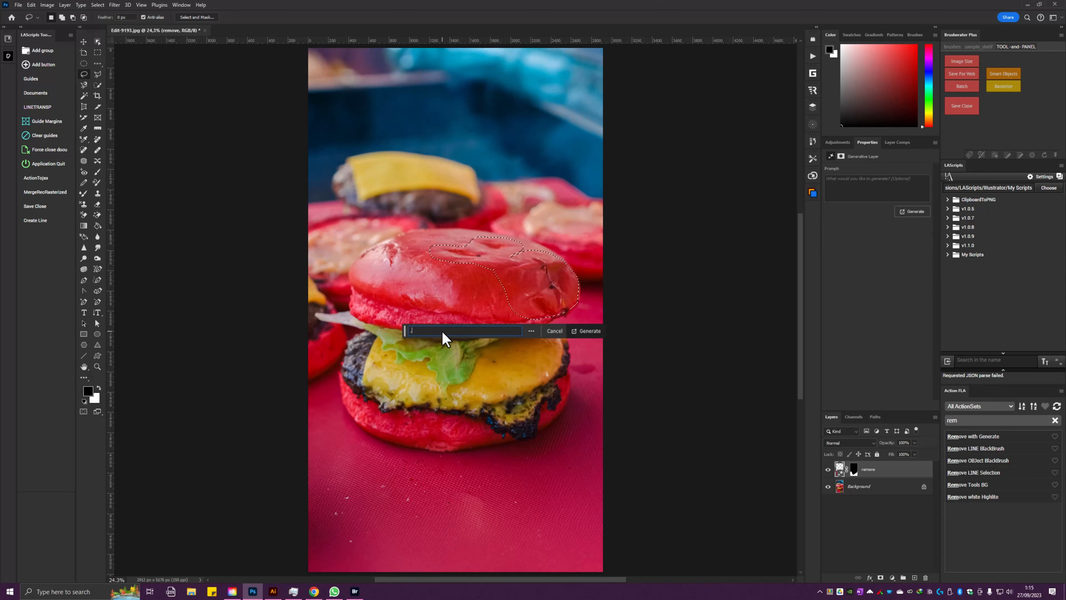
{"action": "left_click", "coordinate": [590, 333]}
{"action": "left_click", "coordinate": [876, 264]}
- Lasso the damaged upper-left edge of the top bun, generate a fill with the prompt "." and choose the third variation
{"action": "left_click", "coordinate": [886, 560]}
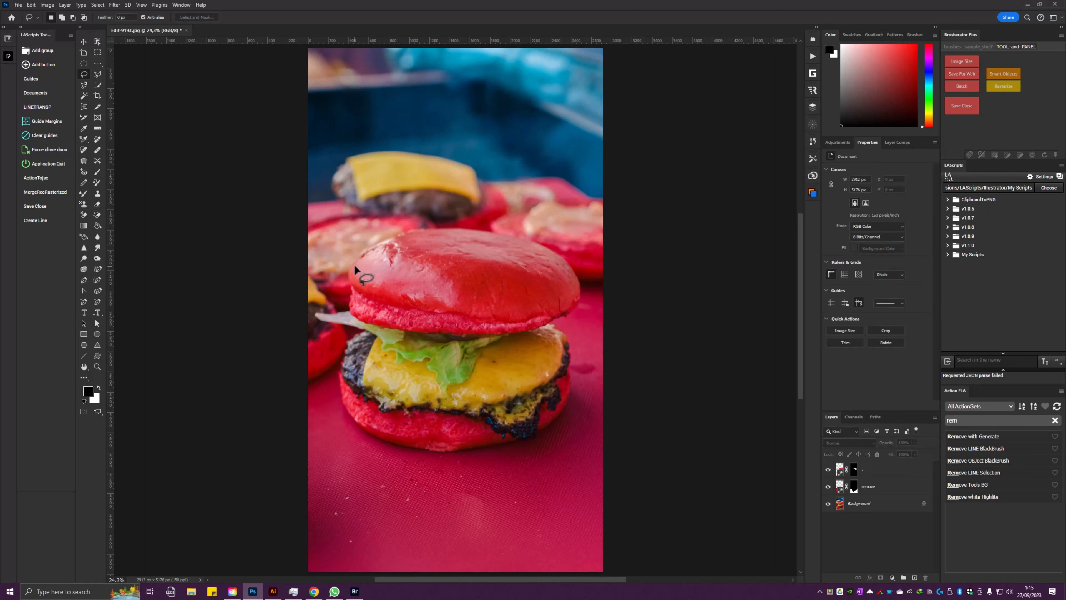
{"action": "left_click_drag", "start_coordinate": [351, 264], "coordinate": [351, 264]}
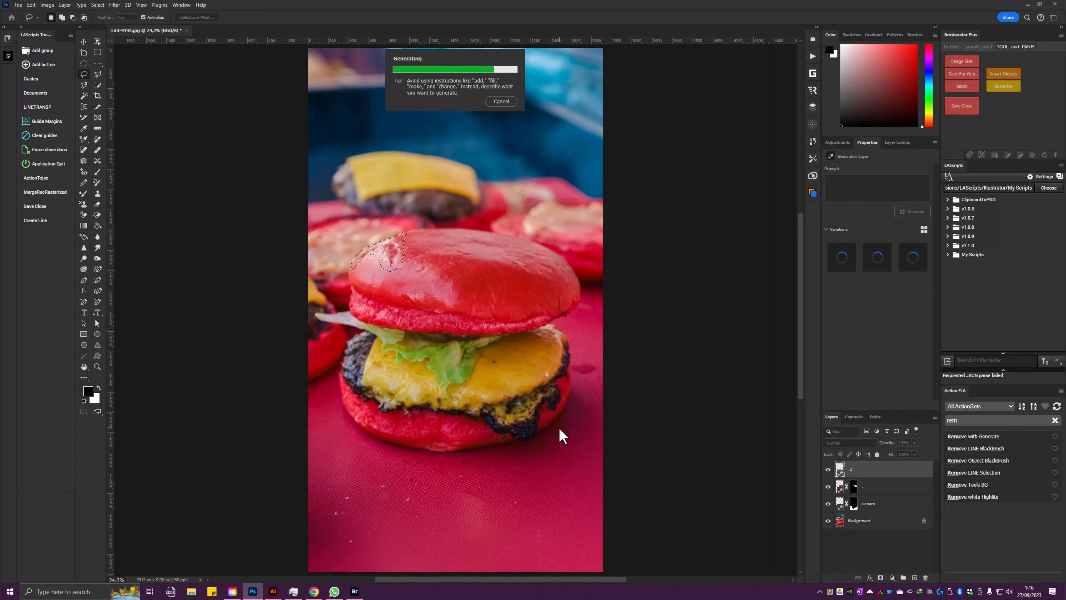
{"action": "left_click", "coordinate": [911, 259]}
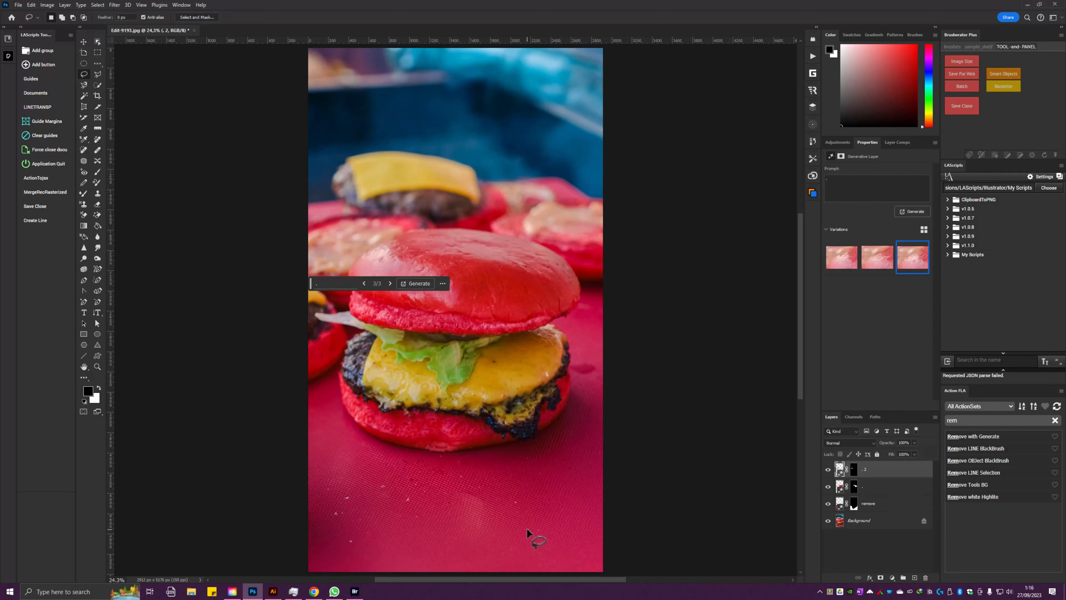
- Lasso the burnt patty and lower cheese edge, generate a fill with the prompt ".", compare the variations and keep the third
{"action": "left_click_drag", "start_coordinate": [556, 336], "coordinate": [571, 341]}
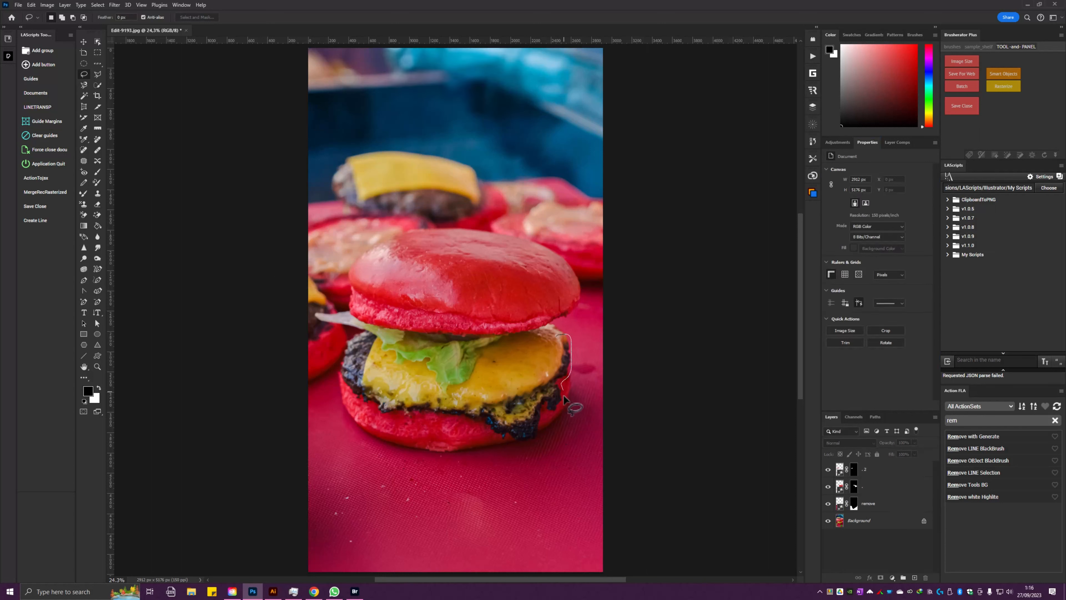
{"action": "mouse_move", "coordinate": [565, 399]}
{"action": "left_mouse_down"}
{"action": "mouse_move", "coordinate": [455, 422]}
{"action": "mouse_move", "coordinate": [462, 403]}
{"action": "mouse_move", "coordinate": [558, 336]}
{"action": "left_mouse_up"}
{"action": "left_click", "coordinate": [404, 459]}
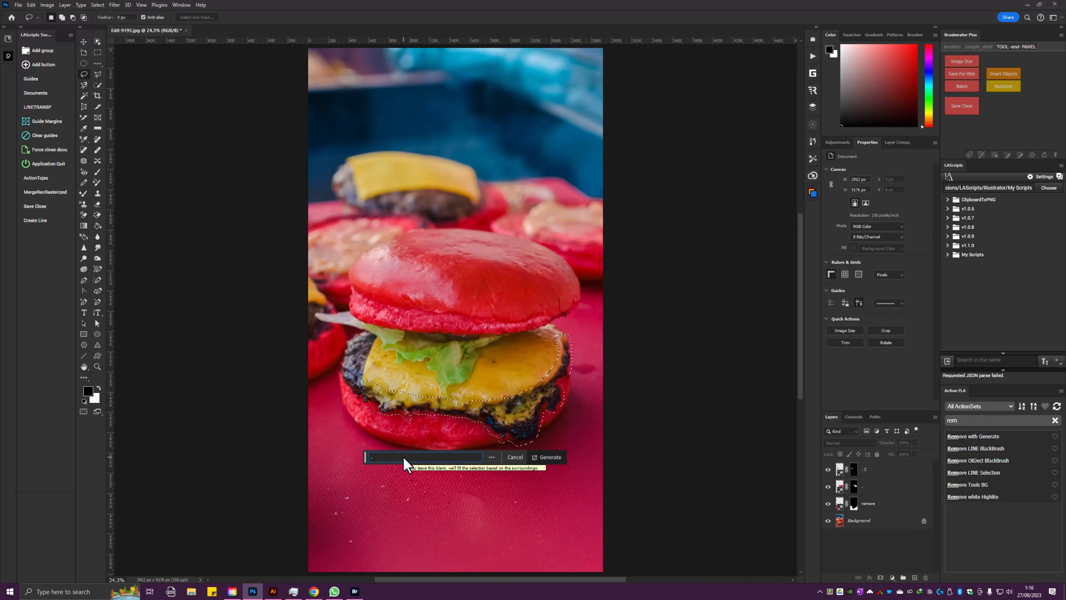
{"action": "left_click", "coordinate": [549, 457]}
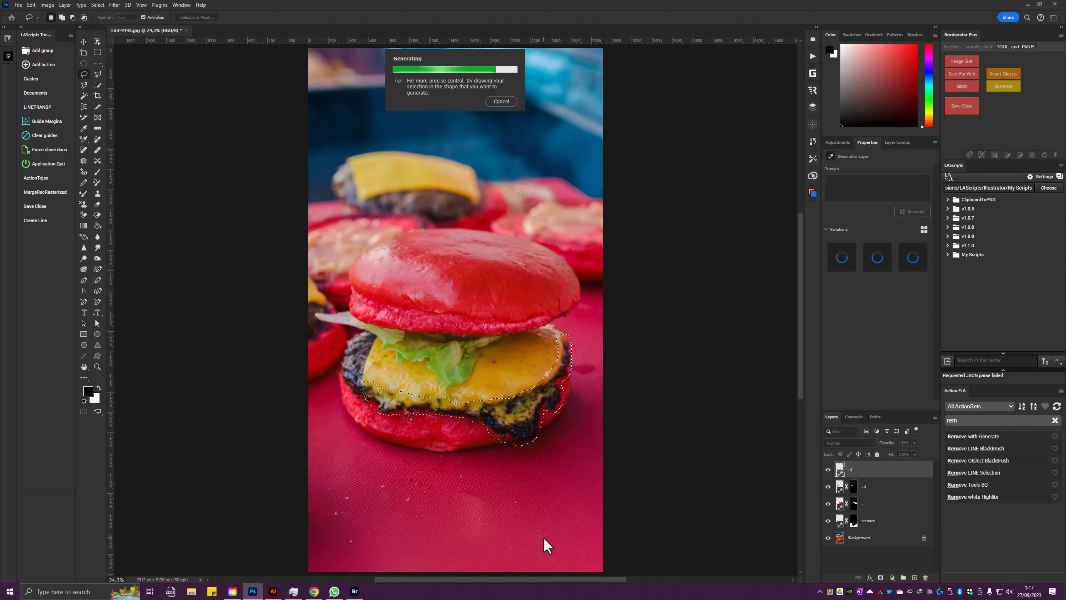
{"action": "left_click", "coordinate": [871, 261]}
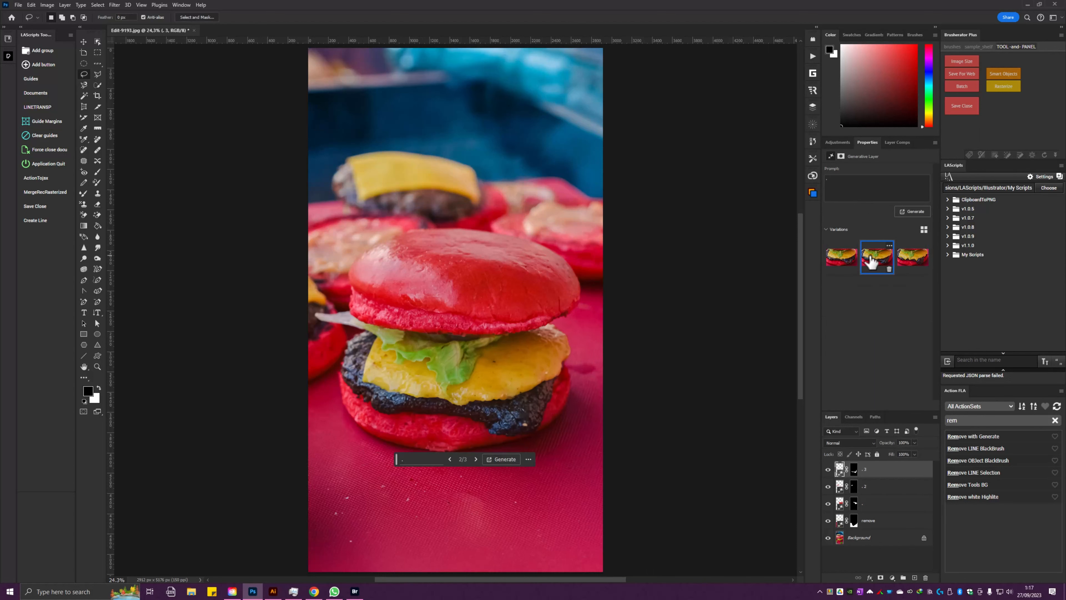
{"action": "left_click", "coordinate": [913, 257]}
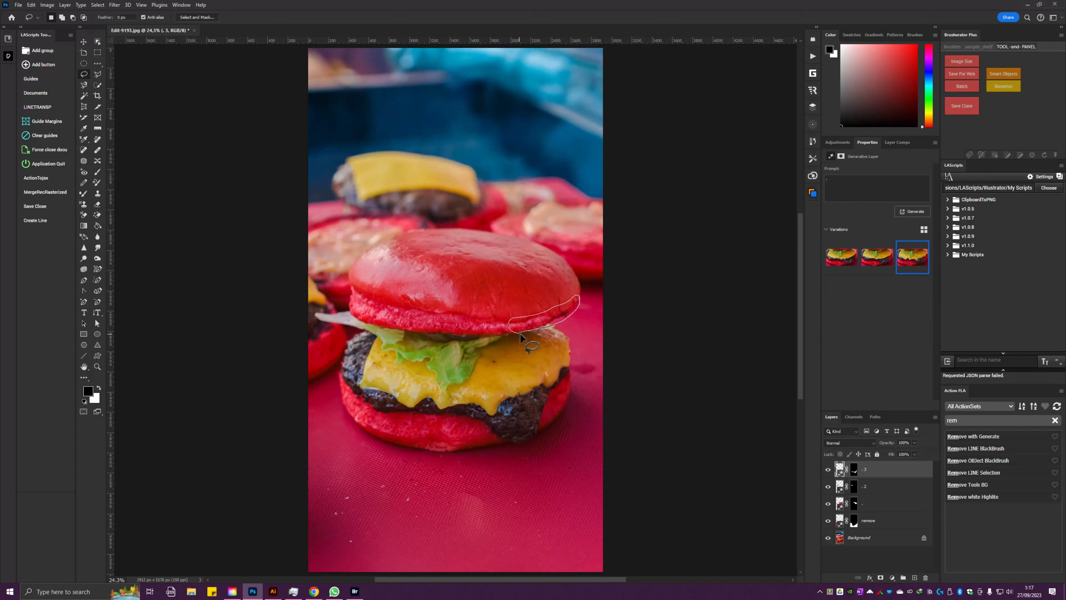
- Lasso the lower right rim of the top bun, generate a fill with the prompt "." and choose the second variation
{"action": "left_click_drag", "start_coordinate": [520, 333], "coordinate": [519, 333]}
{"action": "left_click", "coordinate": [485, 348]}
{"action": "type", "text": "."}
{"action": "left_click", "coordinate": [627, 348]}
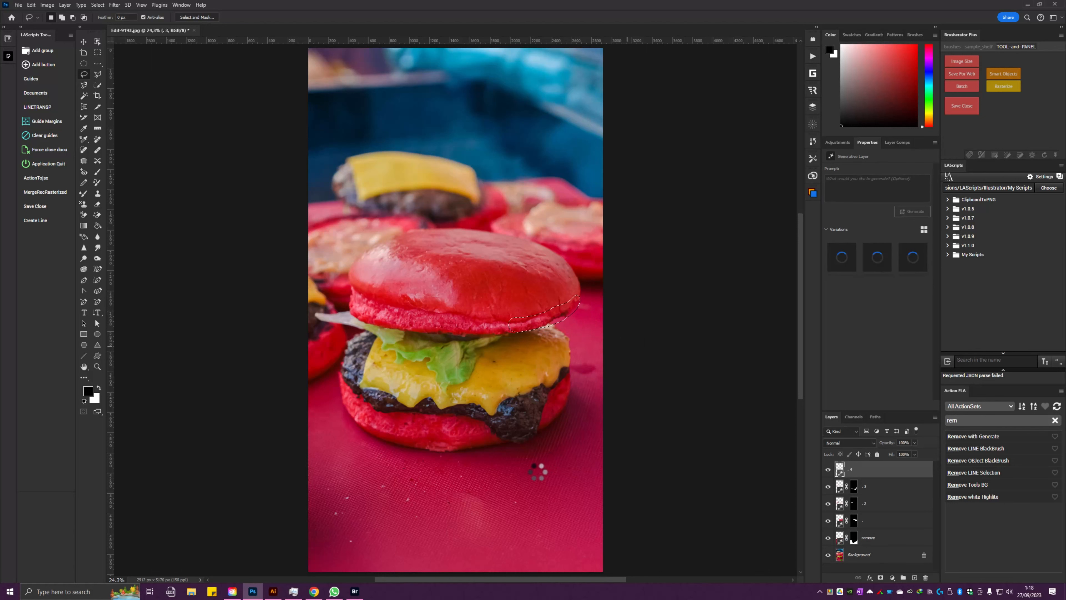
{"action": "left_click", "coordinate": [877, 261]}
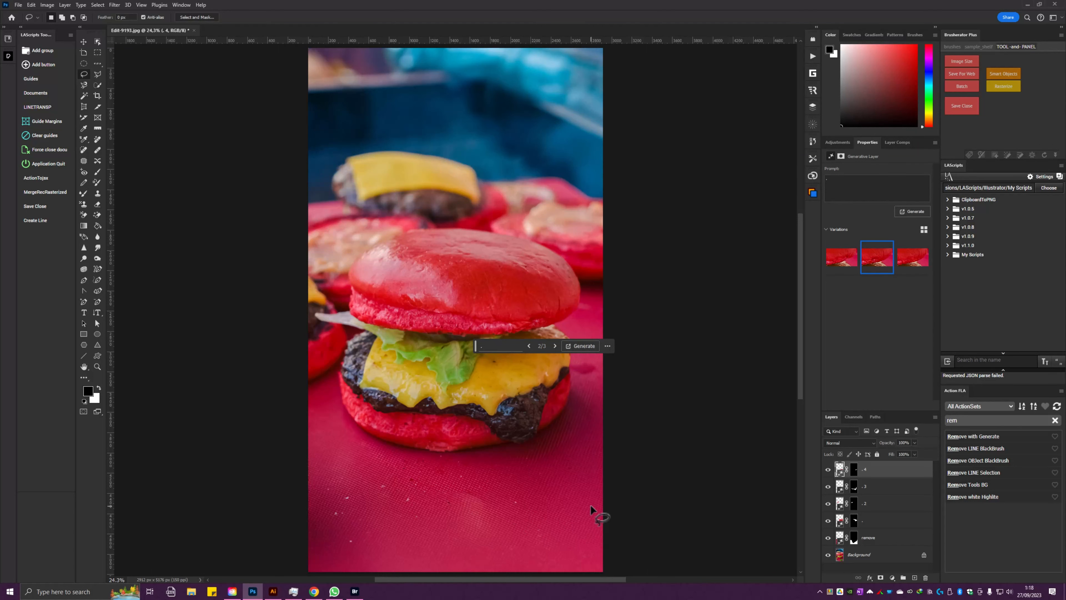
- Merge all generated fill layers with the photo into a single Background layer
{"action": "key", "text": "v"}
{"action": "left_click", "coordinate": [875, 558]}
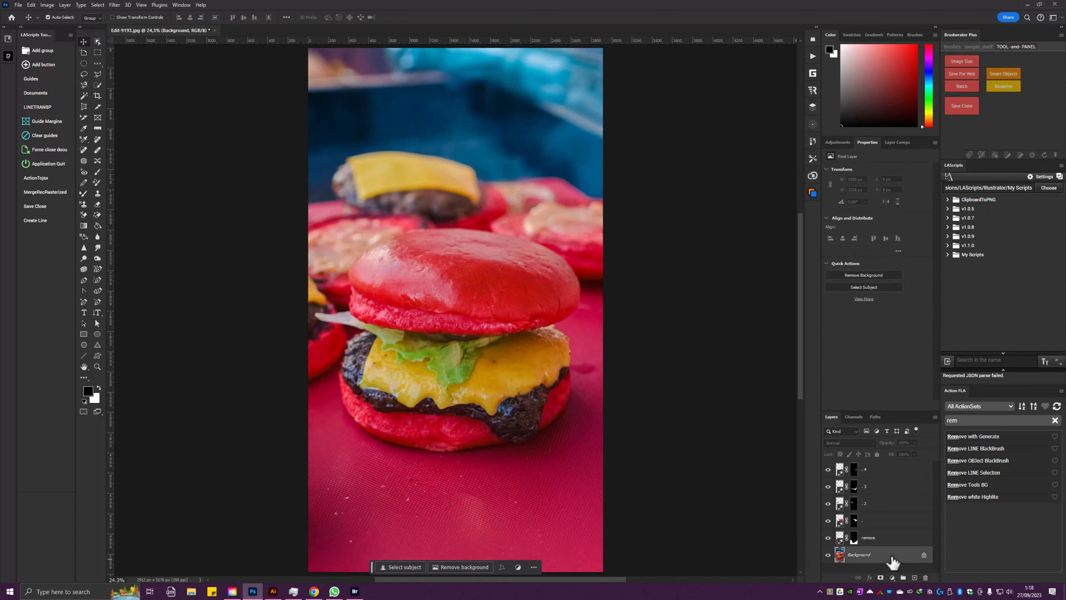
{"action": "right_click", "coordinate": [893, 558]}
{"action": "left_click", "coordinate": [909, 549]}
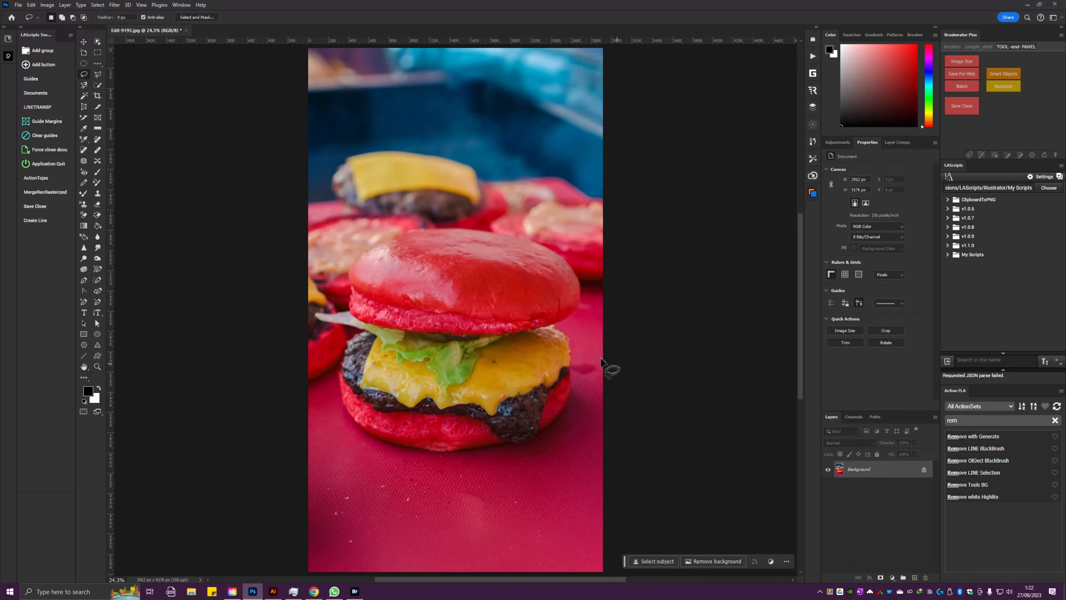
- Lasso the mat stain beside the burger and the specks below it, generate a fill with "clean dirty dust" and choose the third variation
{"action": "left_click_drag", "start_coordinate": [600, 357], "coordinate": [570, 363]}
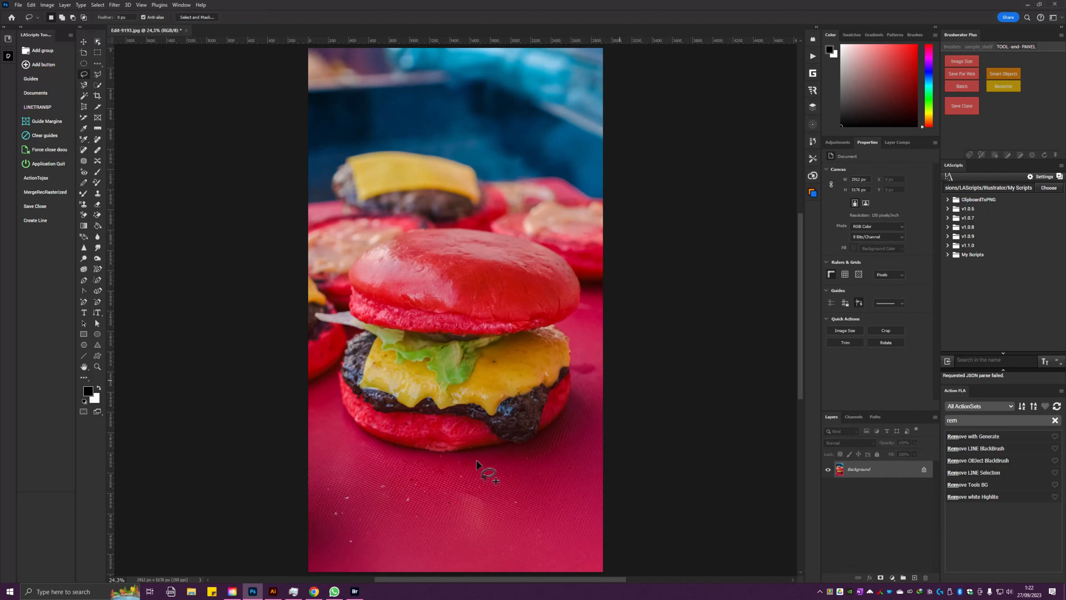
{"action": "left_click_drag", "start_coordinate": [555, 448], "coordinate": [554, 449]}
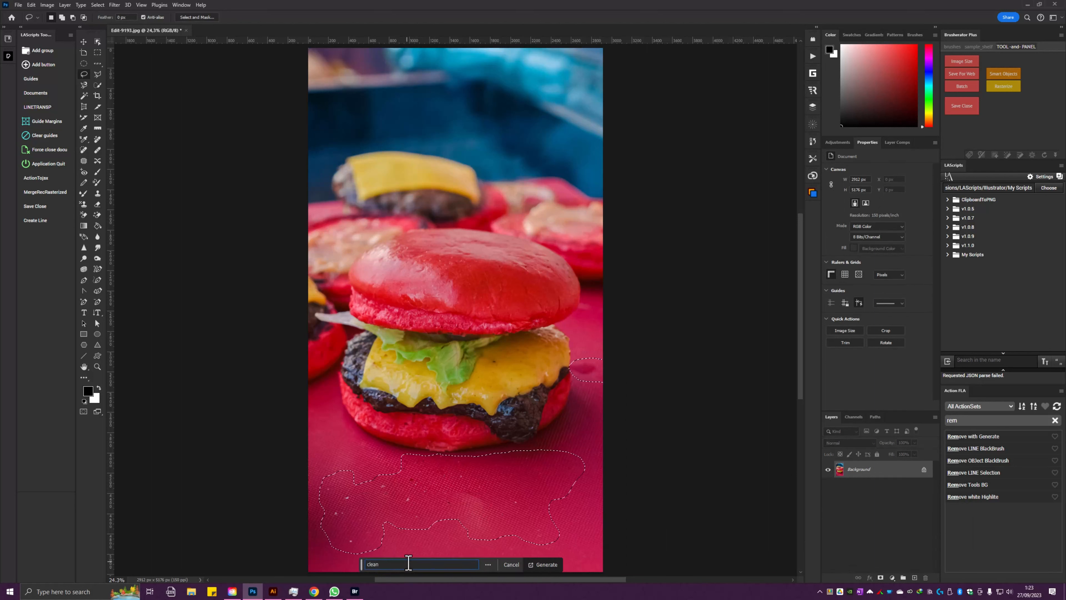
{"action": "type", "text": "dirty dust"}
{"action": "key", "text": "Return"}
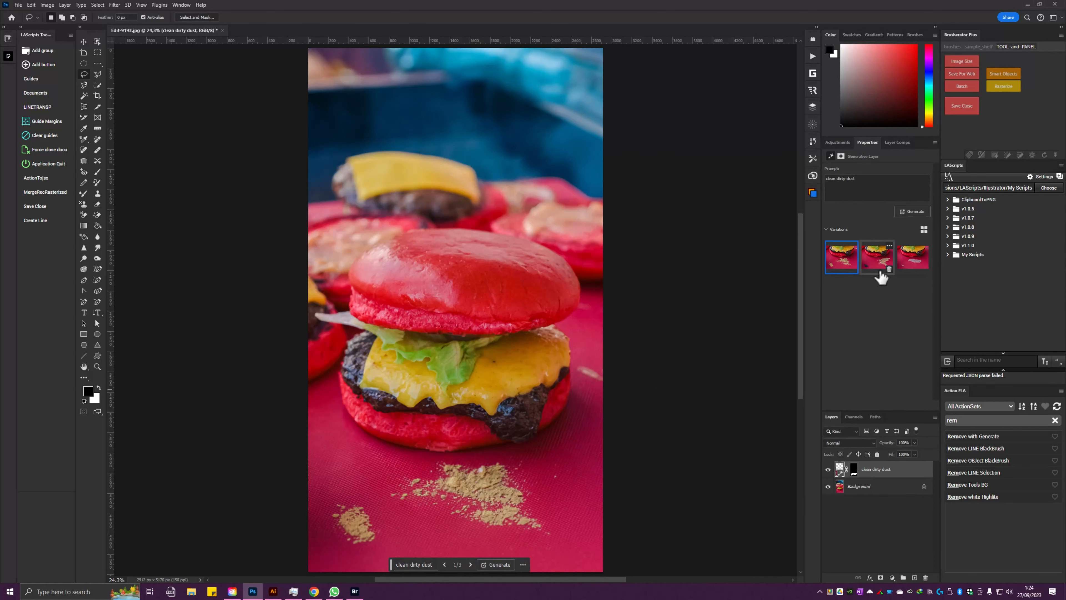
{"action": "left_click", "coordinate": [877, 265]}
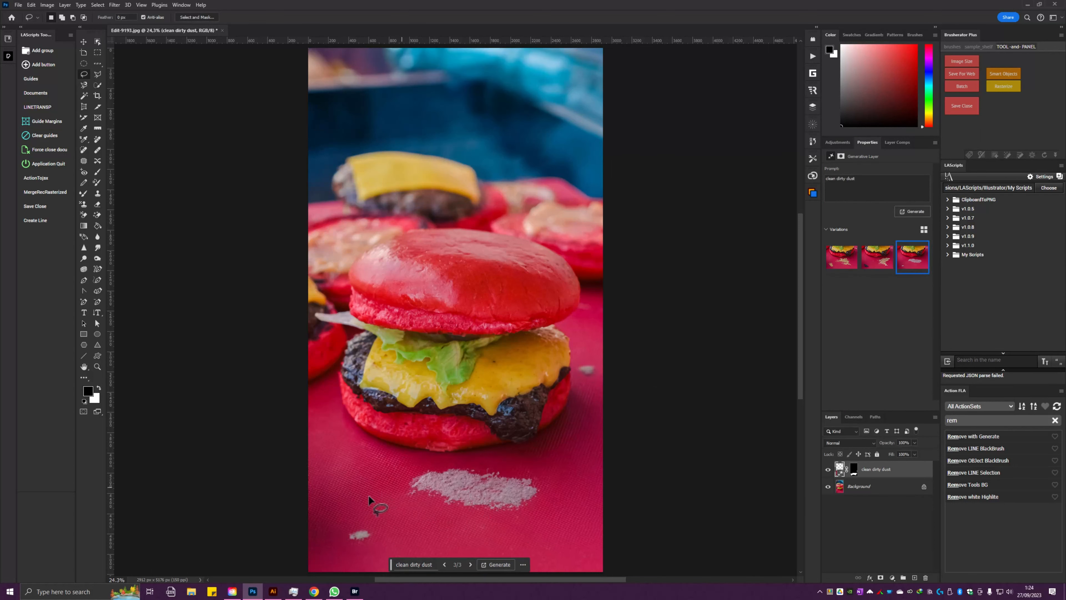
- Change the fill prompt to "remove dirty dust", generate it again and choose a variation with a clean mat
{"action": "left_click", "coordinate": [423, 565]}
{"action": "type", "text": "remove"}
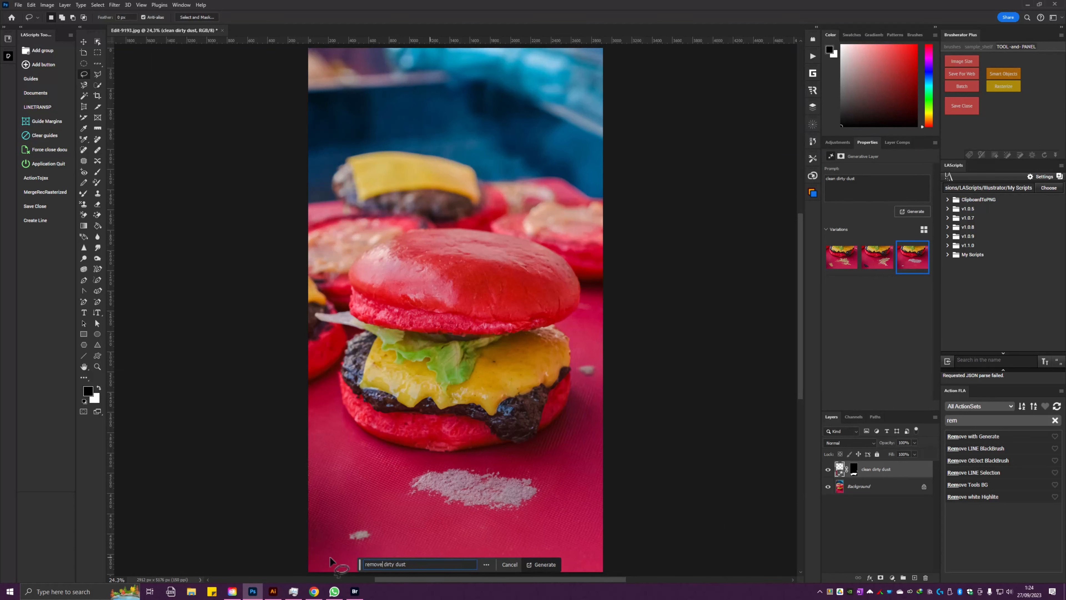
{"action": "key", "text": "Return"}
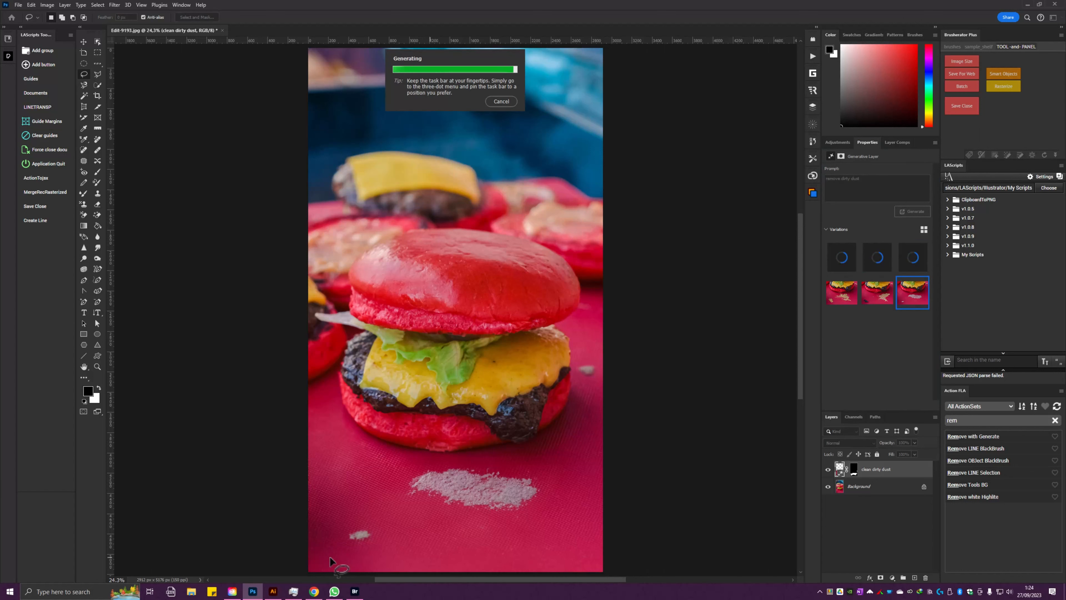
{"action": "left_click", "coordinate": [902, 260]}
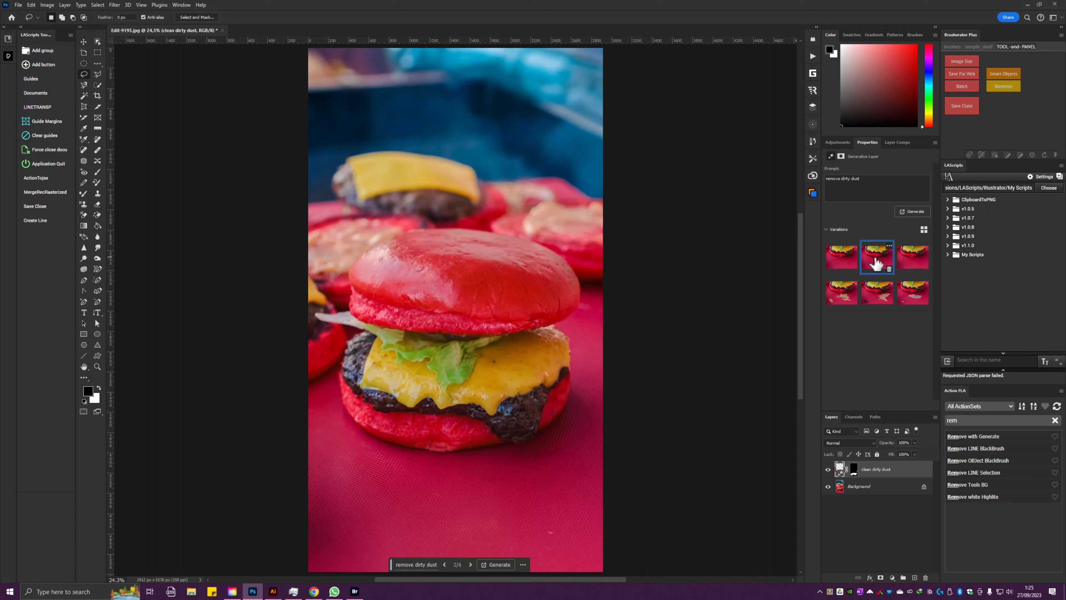
- Merge the dust-removal layer into the Background layer
{"action": "left_click", "coordinate": [875, 487]}
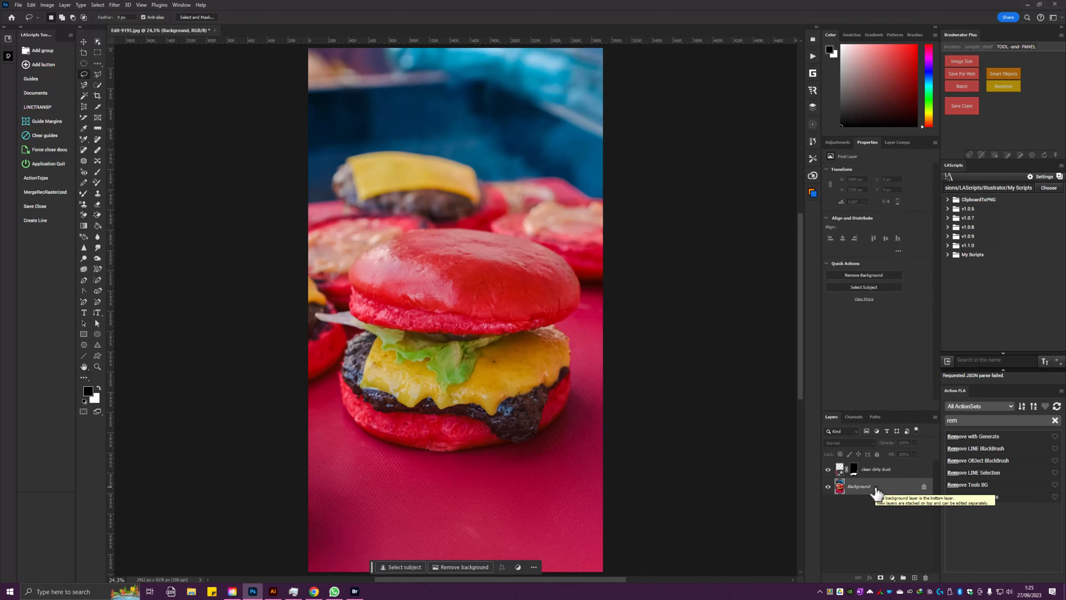
{"action": "right_click", "coordinate": [889, 490]}
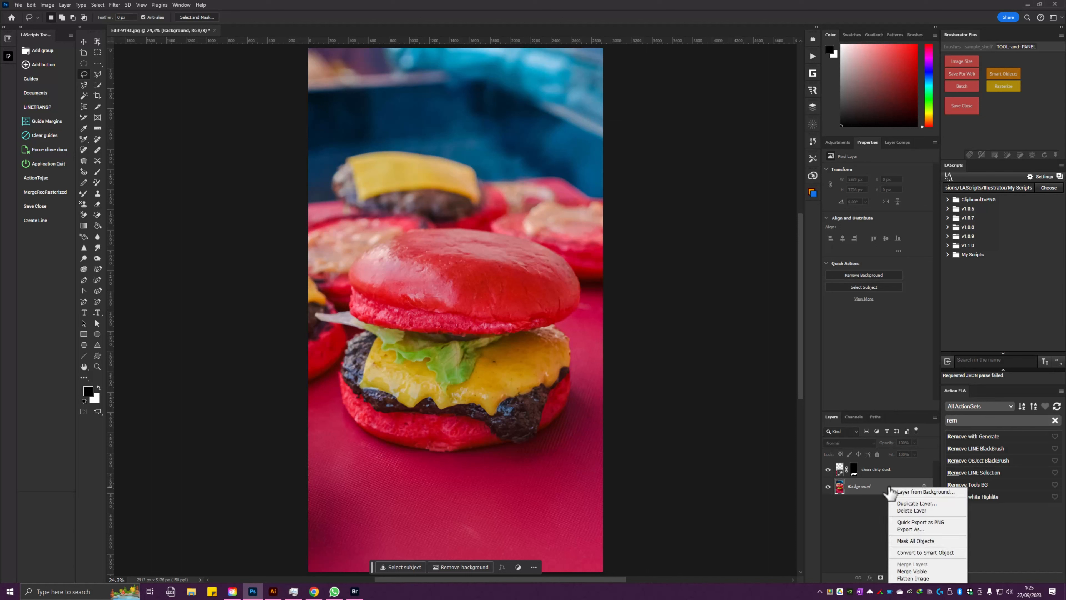
{"action": "left_click", "coordinate": [904, 575]}
- Paint out the spots on the front burger's cheese with the Remove tool and apply the removal
{"action": "key", "text": "j"}
{"action": "left_click", "coordinate": [495, 359]}
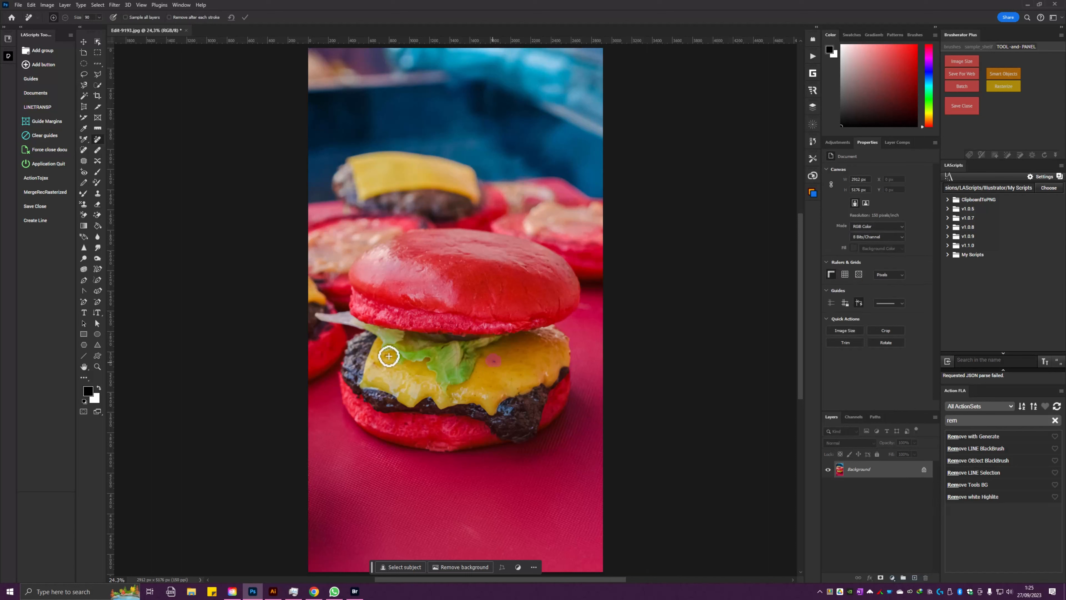
{"action": "left_click", "coordinate": [380, 359]}
{"action": "key", "text": "Return"}
{"action": "key", "text": "v"}
- Open the photo in the Camera Raw Filter and increase the Texture, Clarity and Dehaze of the image
{"action": "left_click", "coordinate": [114, 4]}
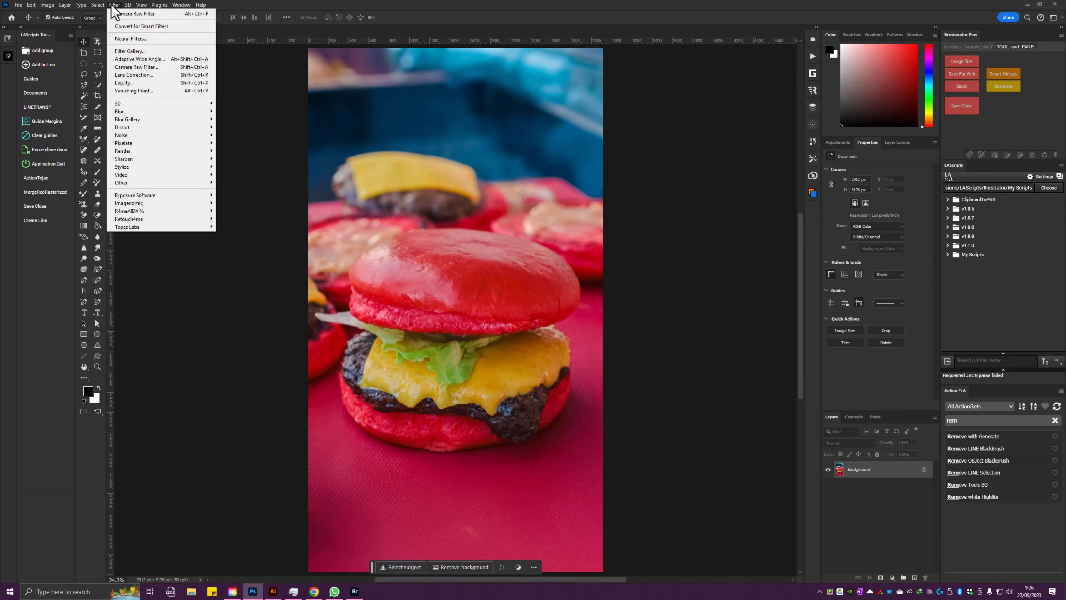
{"action": "left_click", "coordinate": [140, 67]}
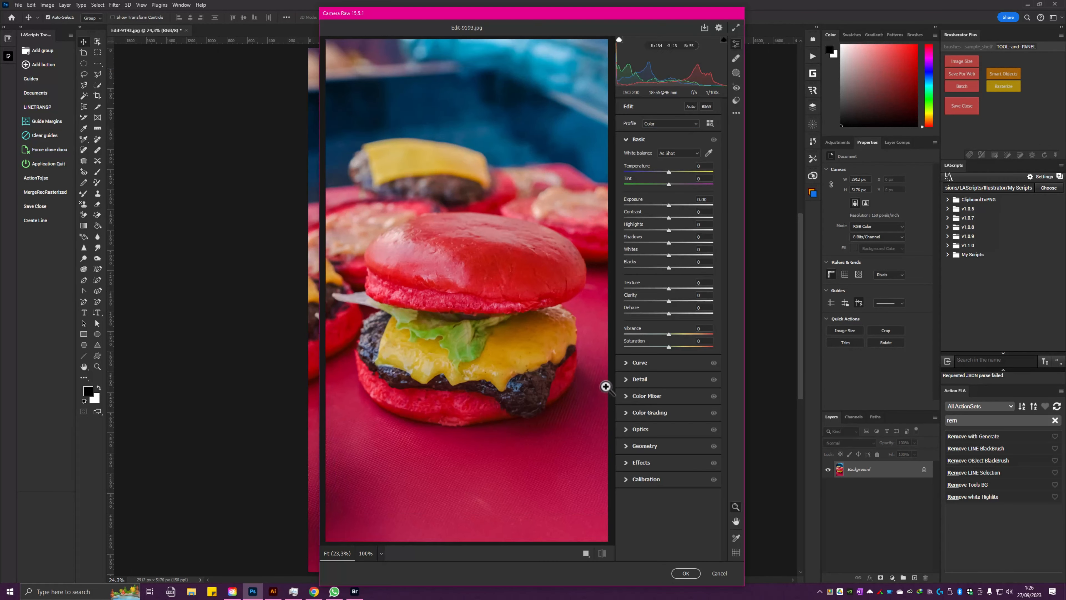
{"action": "left_click_drag", "start_coordinate": [669, 288], "coordinate": [682, 315]}
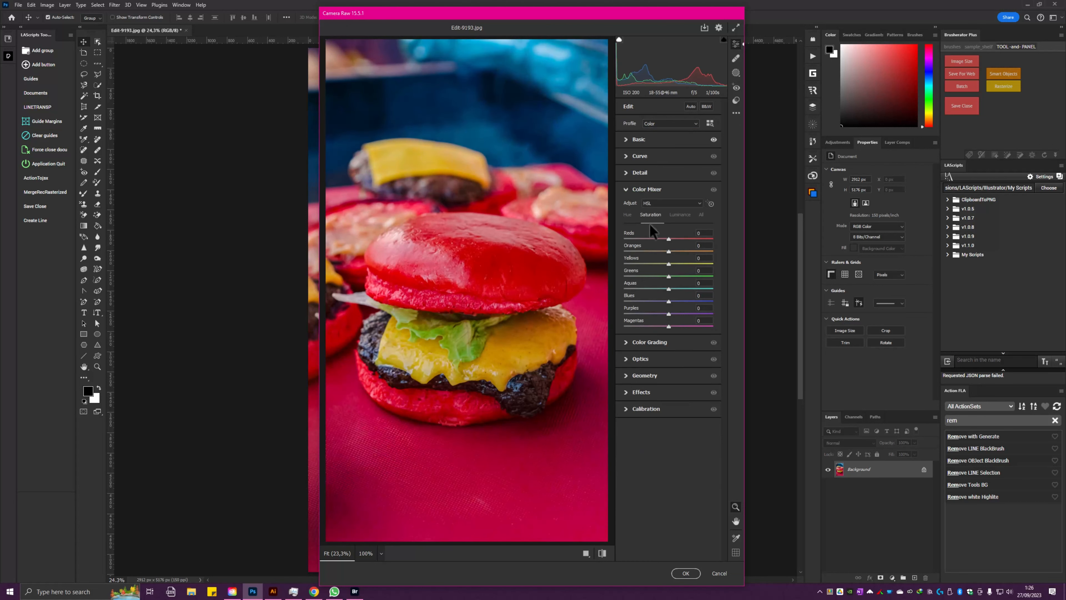
- Boost the saturation of the cheese's yellows and the lettuce's greens in the Color Mixer, adjust their luminance and apply the filter
{"action": "left_click", "coordinate": [711, 203]}
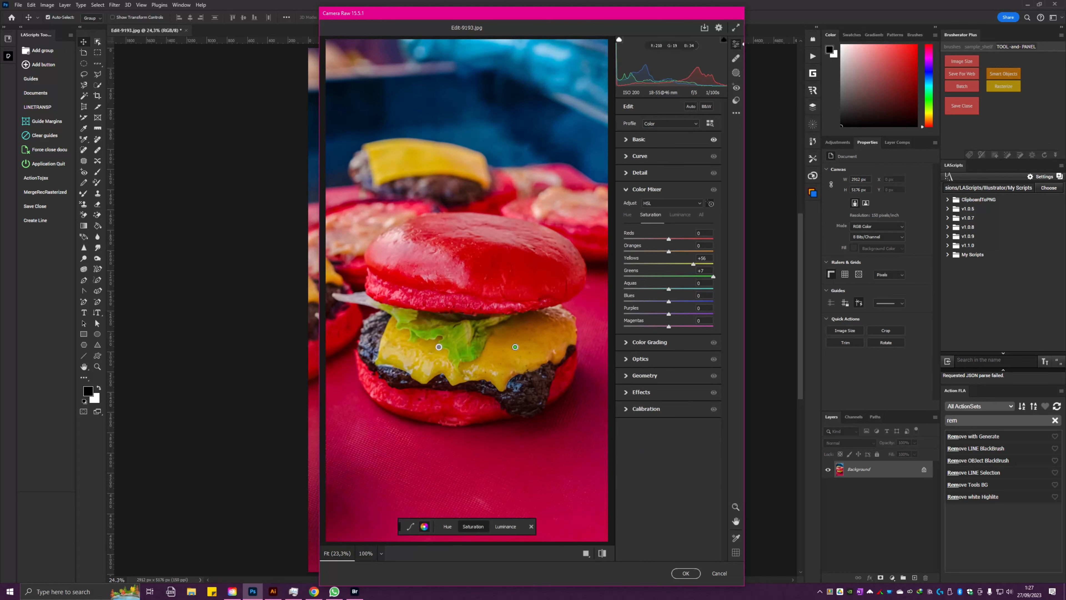
{"action": "left_click_drag", "start_coordinate": [512, 351], "coordinate": [463, 349]}
{"action": "left_click", "coordinate": [686, 216]}
{"action": "left_click", "coordinate": [685, 573]}
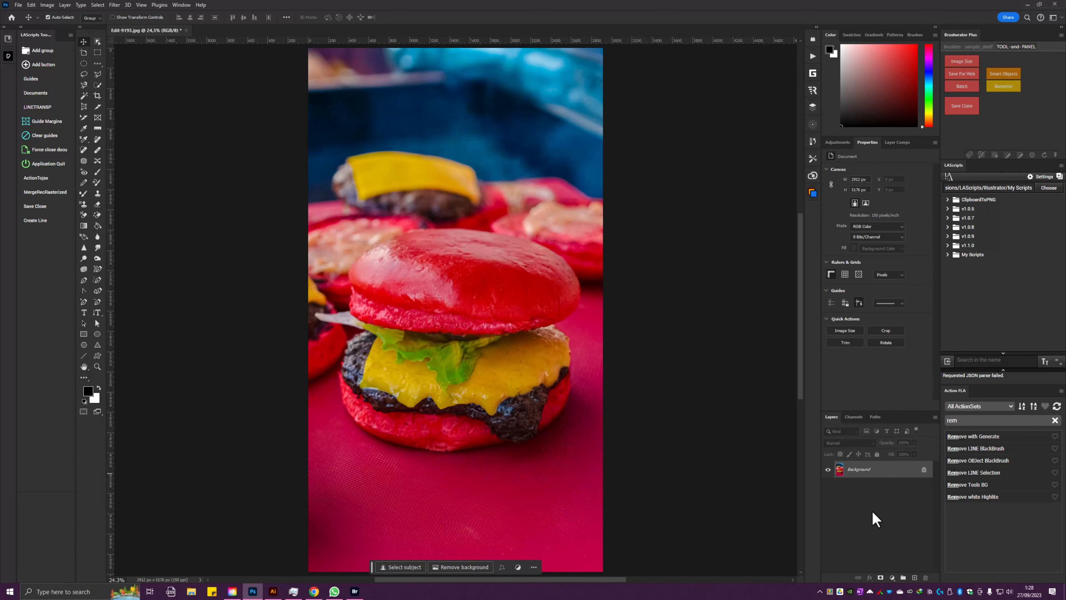
- Save the photo as a Baseline ("Standard") JPEG at Maximum quality 12 and close the document
{"action": "left_click", "coordinate": [18, 5]}
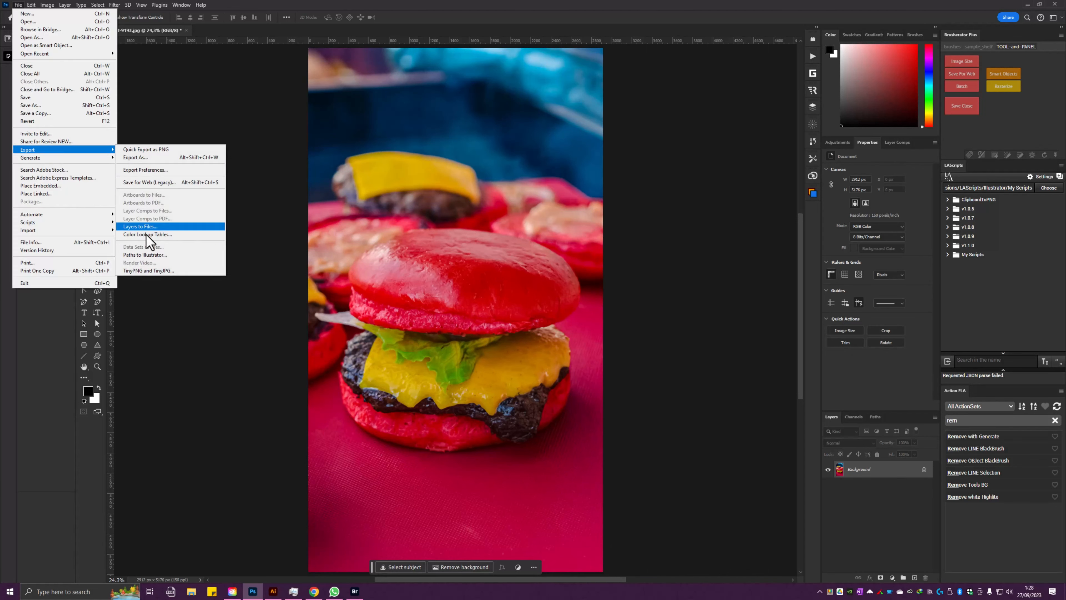
{"action": "left_click", "coordinate": [32, 107]}
{"action": "left_click", "coordinate": [741, 416]}
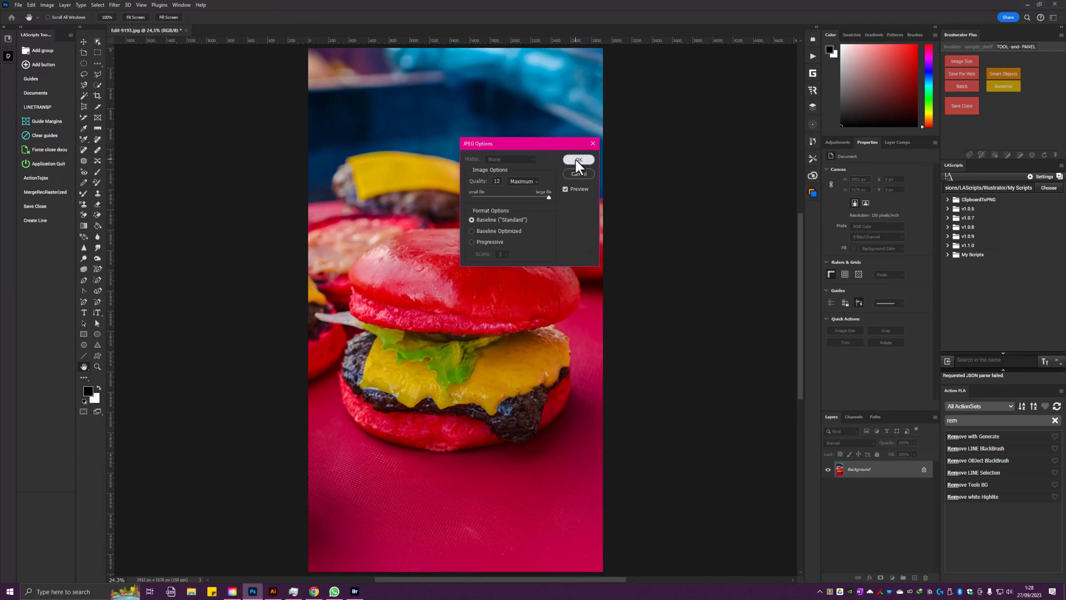
{"action": "left_click", "coordinate": [576, 157]}
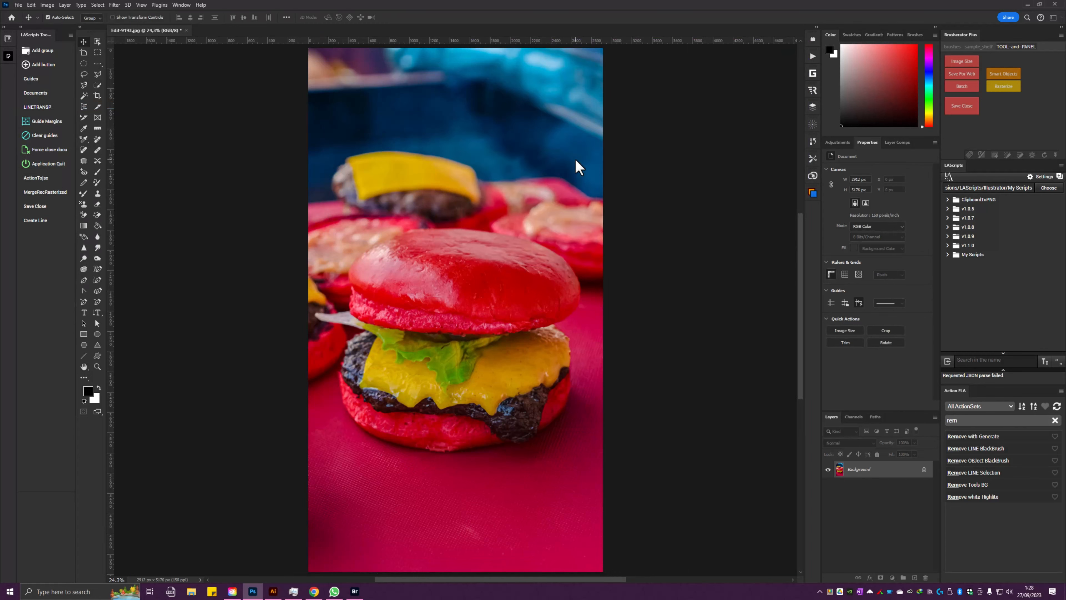
{"action": "left_click", "coordinate": [187, 30]}
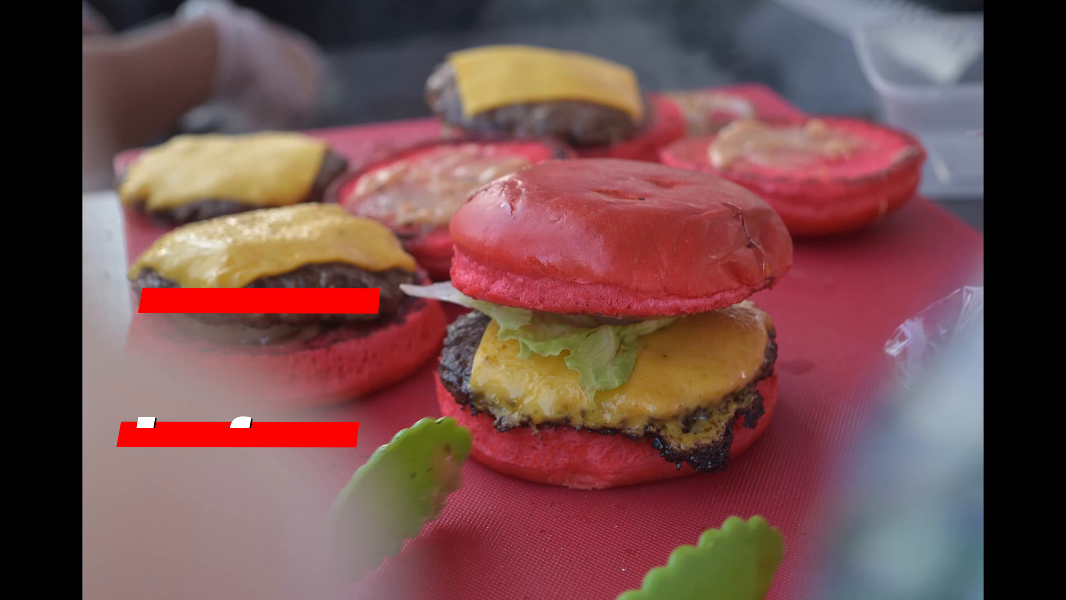